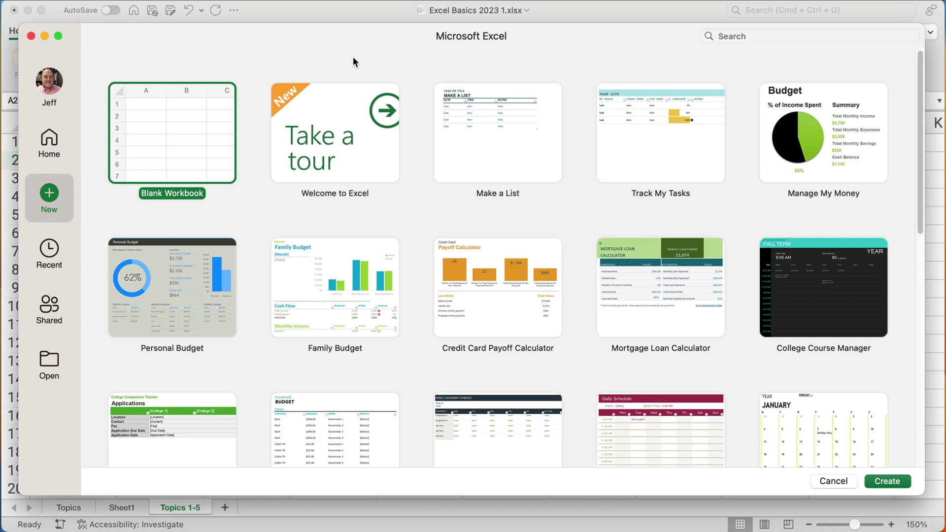
Dismiss the new-workbook gallery and highlight columns A, B and C in turn on Sheet1
{"action": "left_click", "coordinate": [31, 35]}
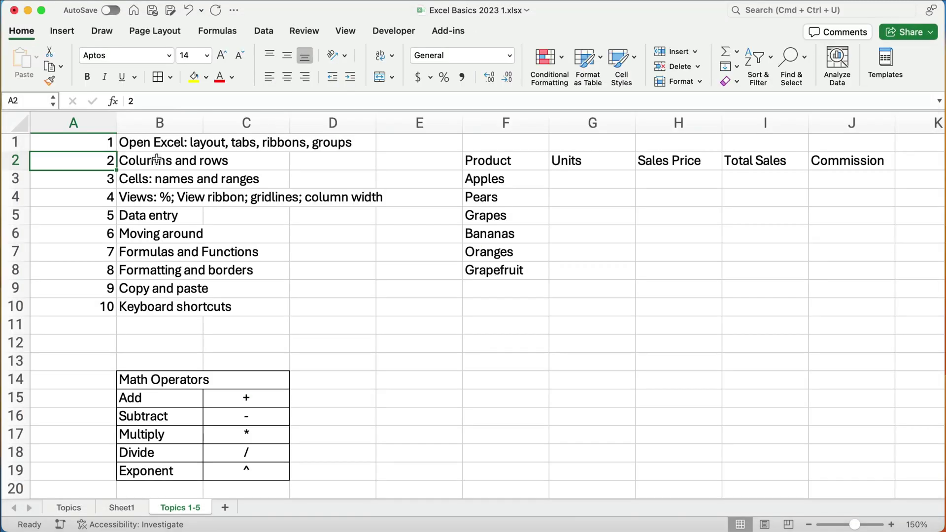
{"action": "left_click", "coordinate": [120, 508]}
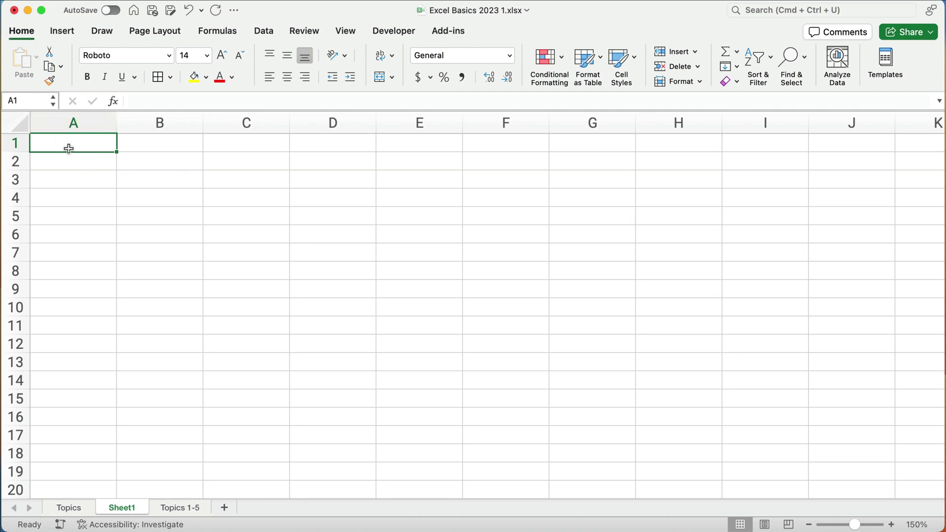
{"action": "left_click", "coordinate": [74, 121]}
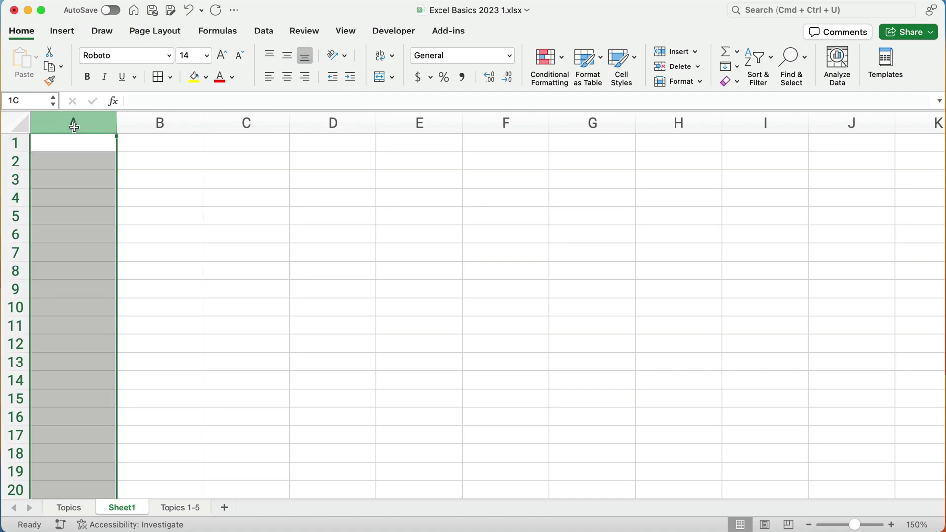
{"action": "left_click", "coordinate": [150, 123]}
{"action": "left_click", "coordinate": [247, 124]}
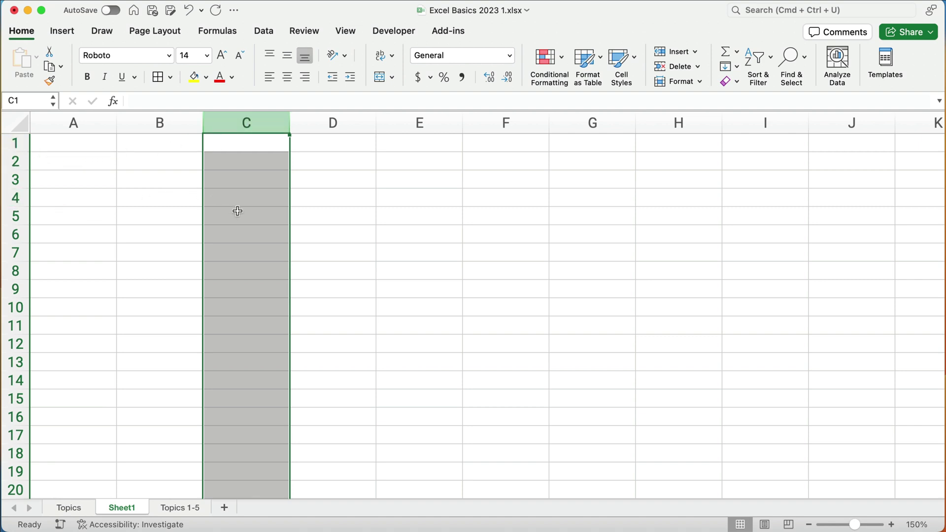
Select cells C6 and A3 on Sheet1 to examine how cells are named
{"action": "left_click", "coordinate": [246, 235]}
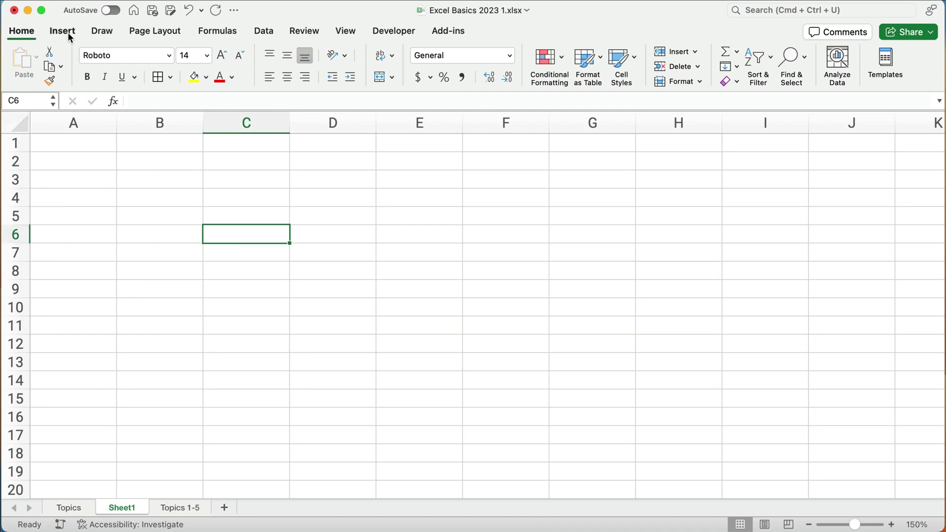
{"action": "left_click", "coordinate": [32, 101]}
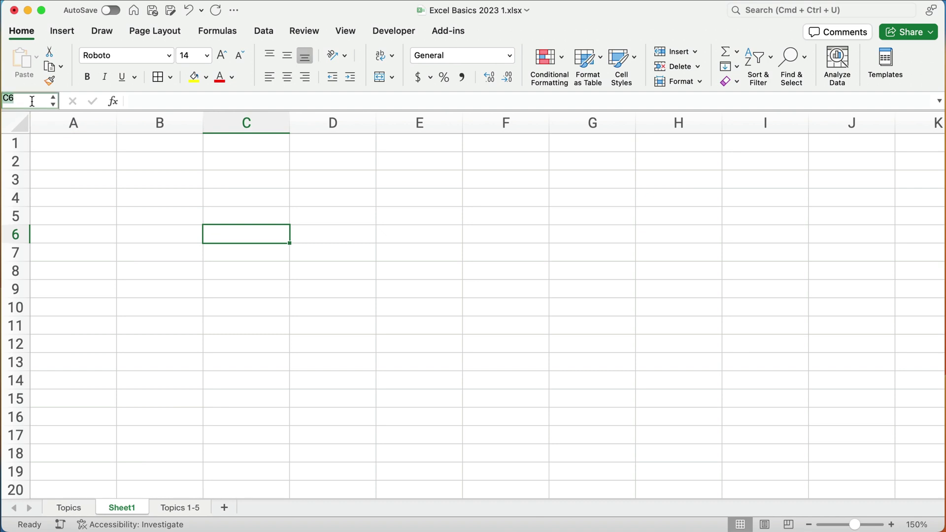
{"action": "left_click", "coordinate": [78, 180]}
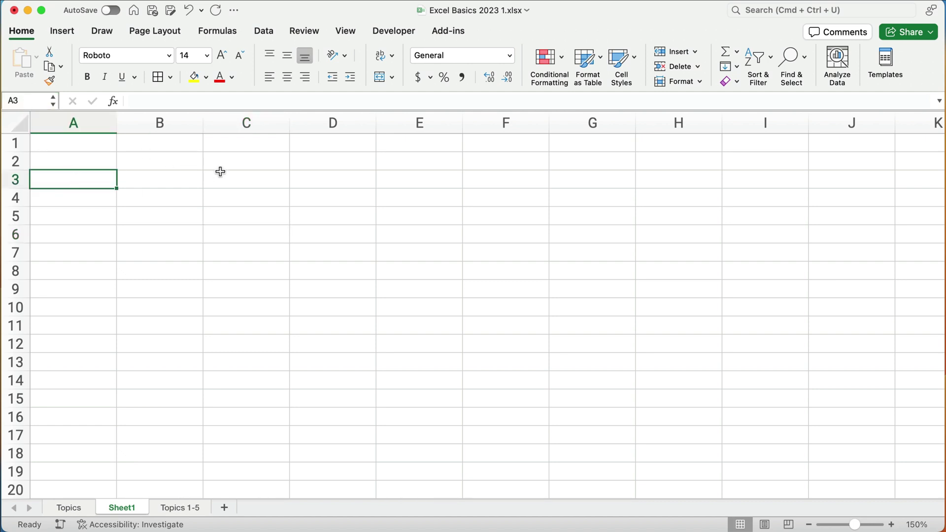
Open the Formula Builder for cell C3 and close it without inserting a function
{"action": "left_click", "coordinate": [235, 176]}
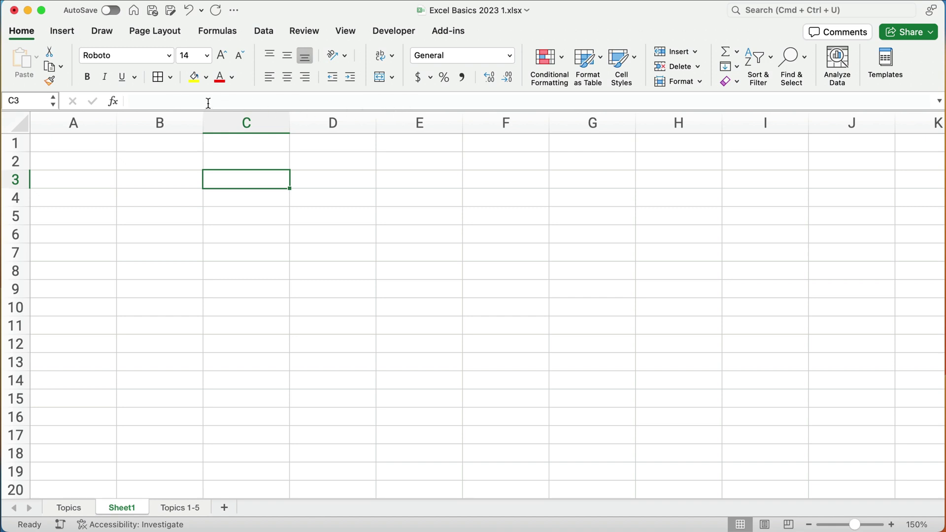
{"action": "left_click", "coordinate": [155, 101]}
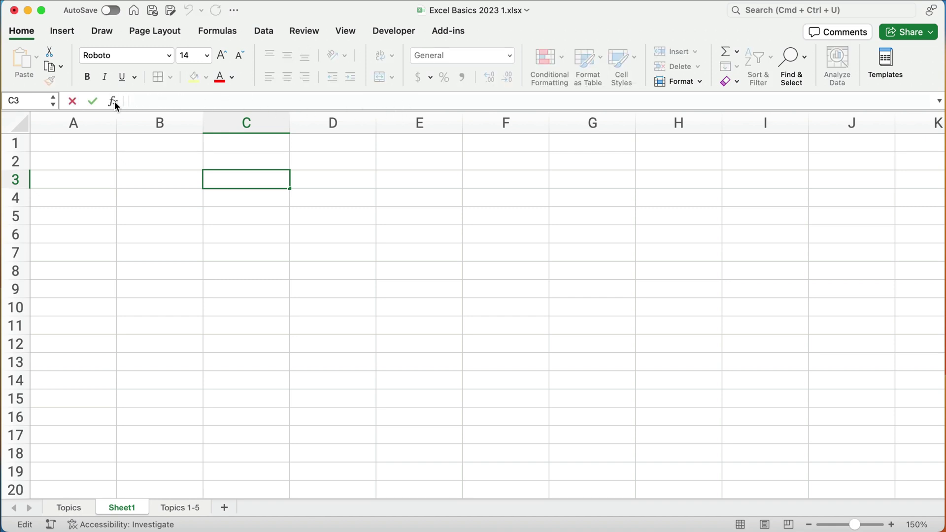
{"action": "left_click", "coordinate": [114, 101]}
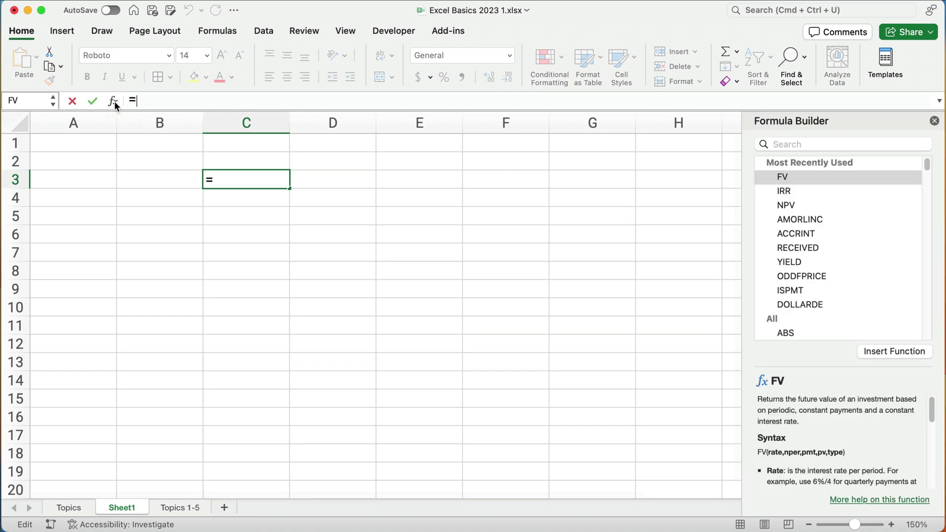
{"action": "left_click", "coordinate": [934, 121]}
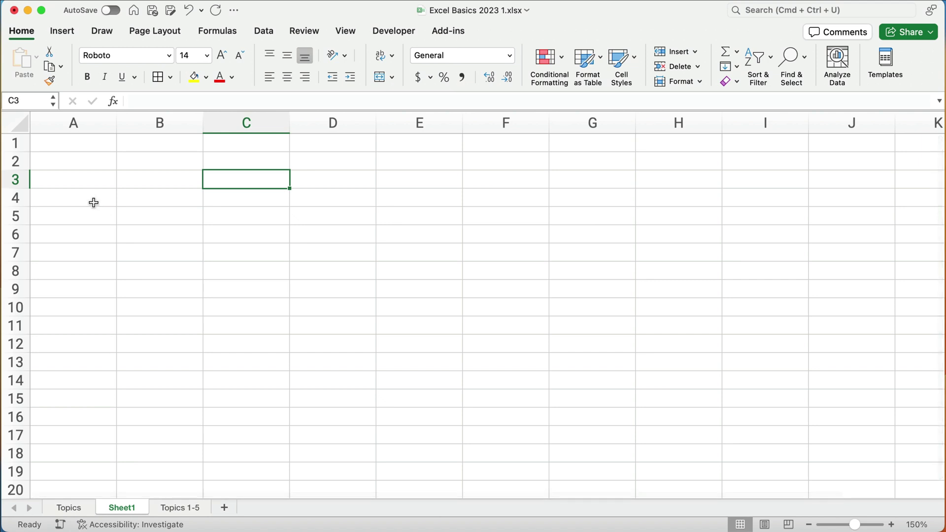
View the Topics, Sheet1 and Topics 1-5 worksheets in turn
{"action": "left_click", "coordinate": [79, 508]}
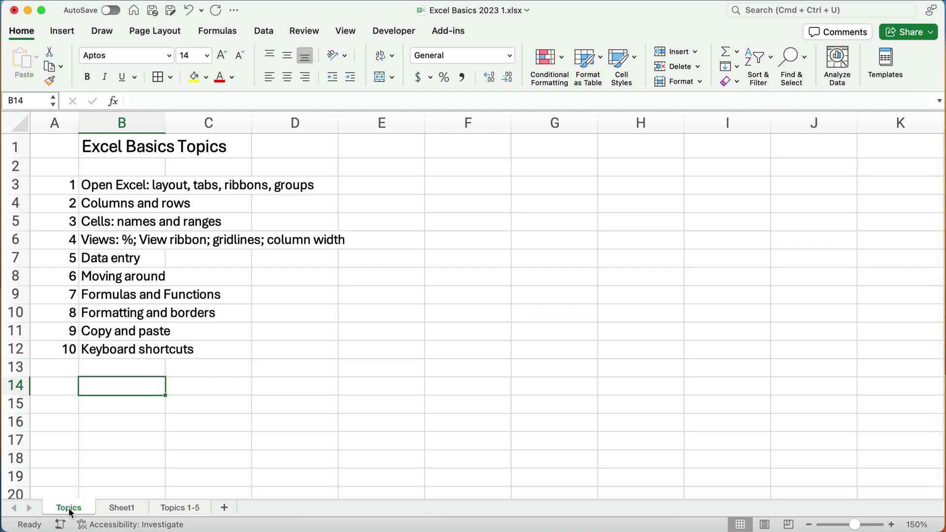
{"action": "left_click", "coordinate": [122, 508]}
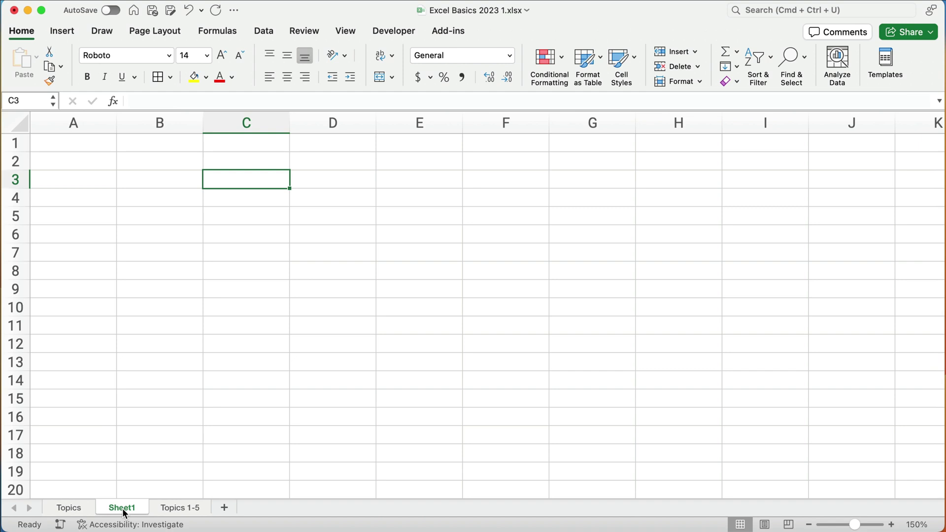
{"action": "left_click", "coordinate": [167, 510]}
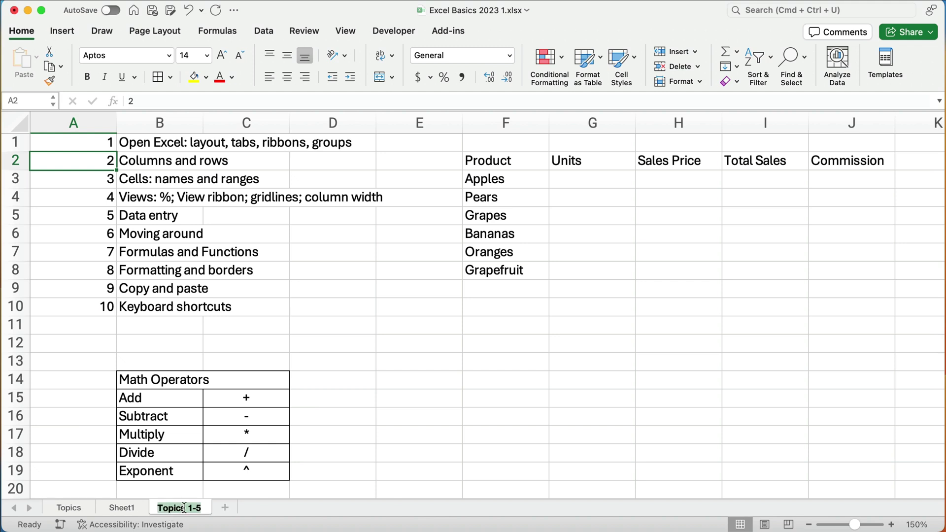
Rename the Topics 1-5 worksheet as Topics 1-10
{"action": "double_click", "coordinate": [202, 508]}
{"action": "left_click", "coordinate": [203, 508]}
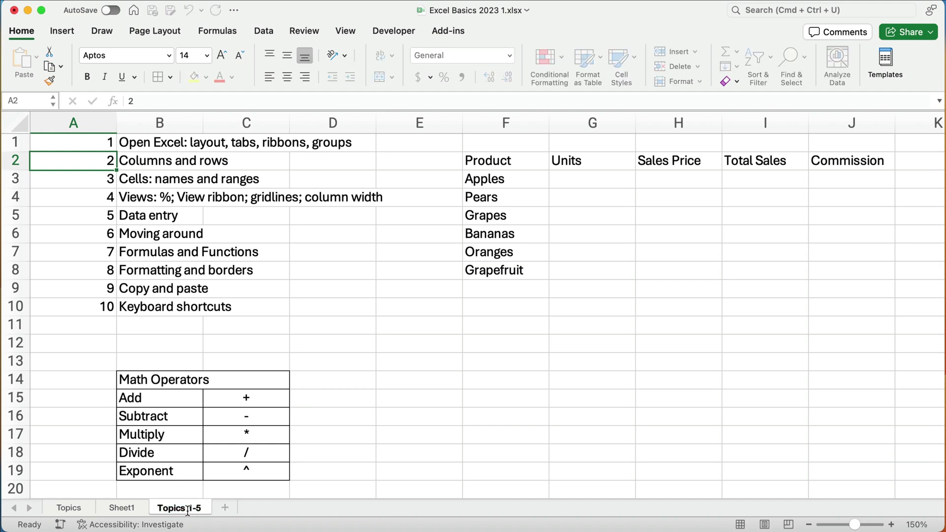
{"action": "key", "text": "BackSpace"}
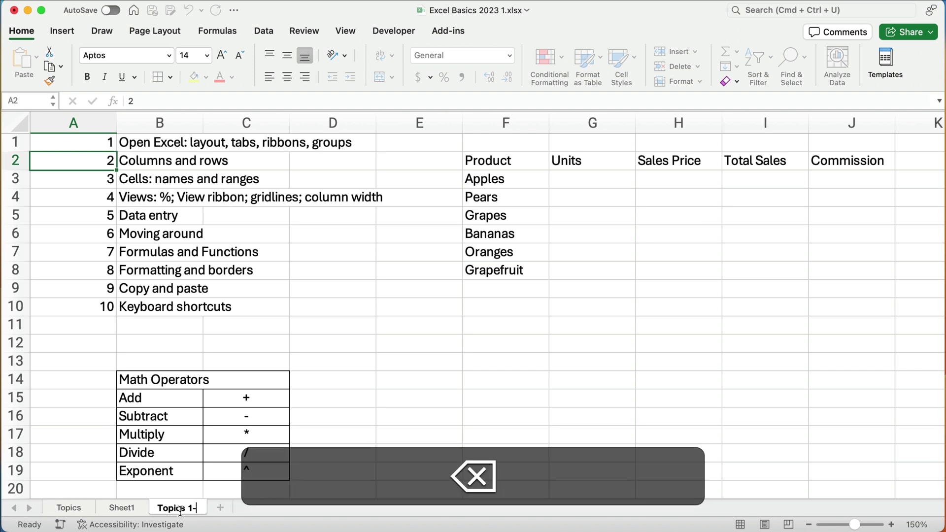
{"action": "type", "text": "10"}
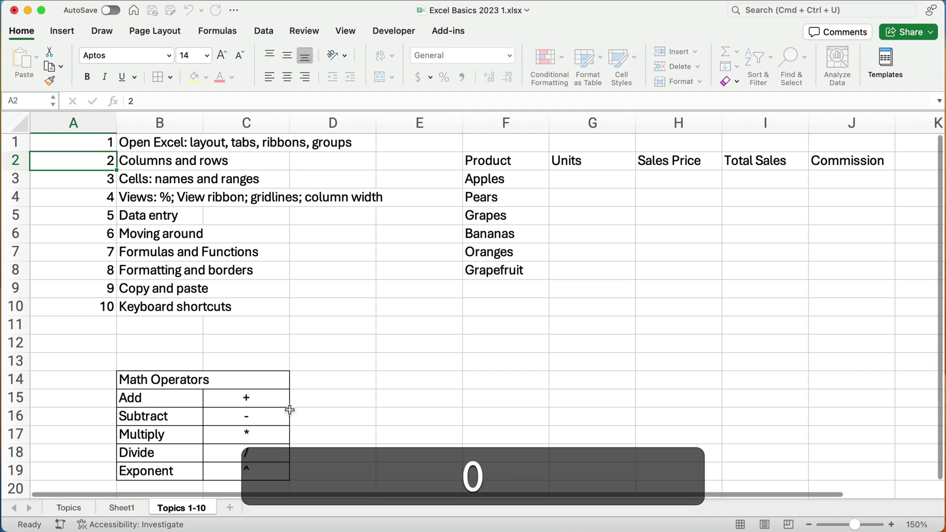
{"action": "left_click", "coordinate": [315, 390]}
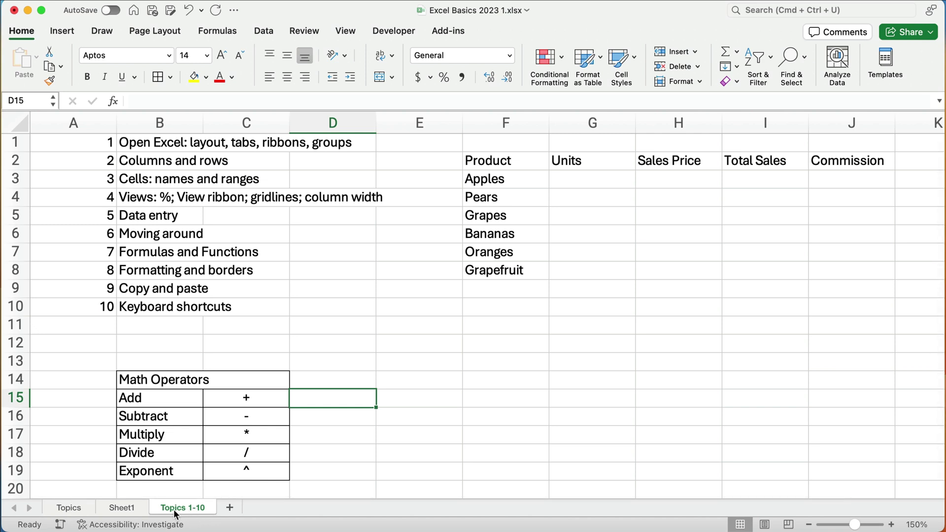
Show the Topics worksheet and look through the formula and data commands before returning to the home commands
{"action": "left_click", "coordinate": [54, 508]}
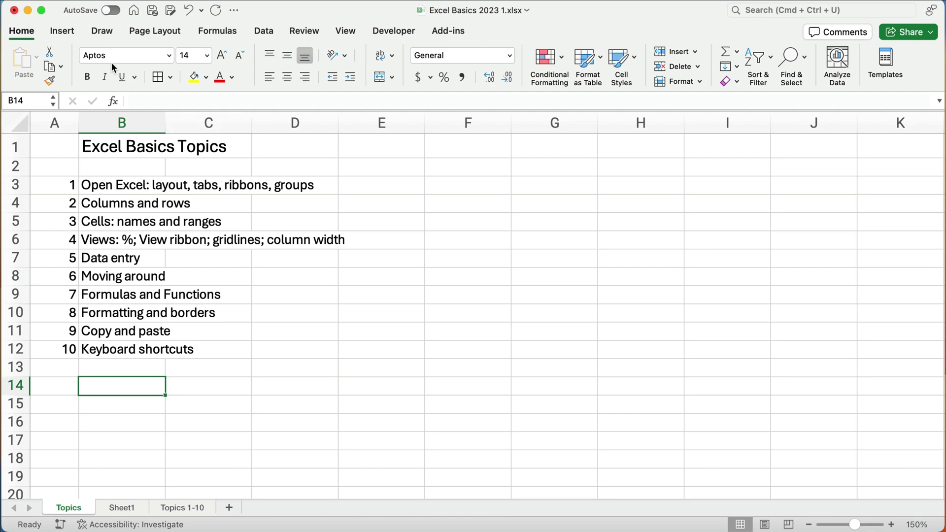
{"action": "left_click", "coordinate": [225, 38]}
{"action": "left_click", "coordinate": [272, 32]}
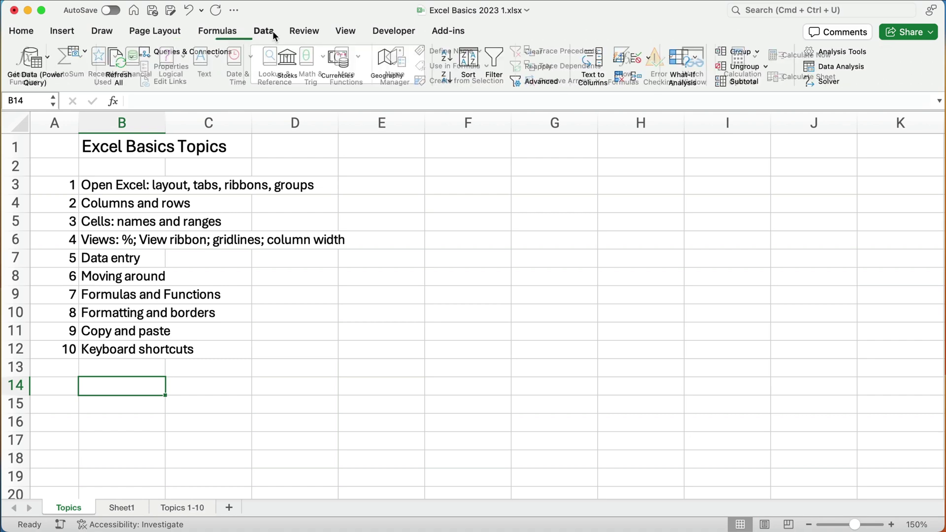
{"action": "left_click", "coordinate": [17, 32]}
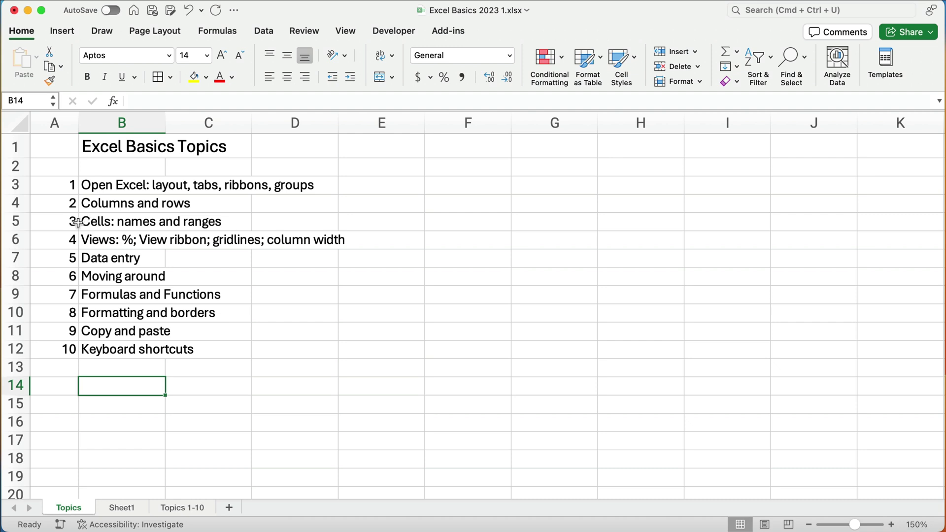
On the Topics 1-10 worksheet, highlight the product table F2:J9 and the product names in F3:F8
{"action": "left_click", "coordinate": [178, 513]}
{"action": "left_click_drag", "start_coordinate": [483, 164], "coordinate": [846, 282]}
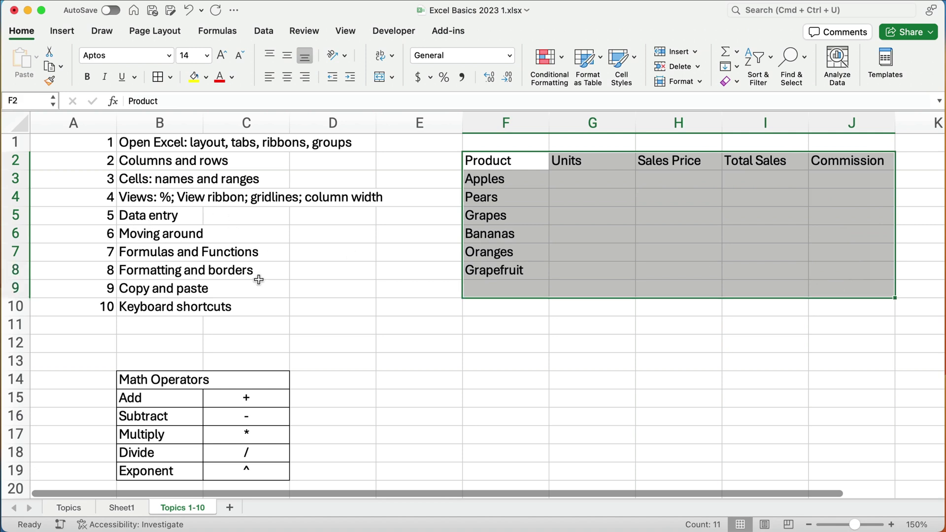
{"action": "left_click", "coordinate": [478, 352]}
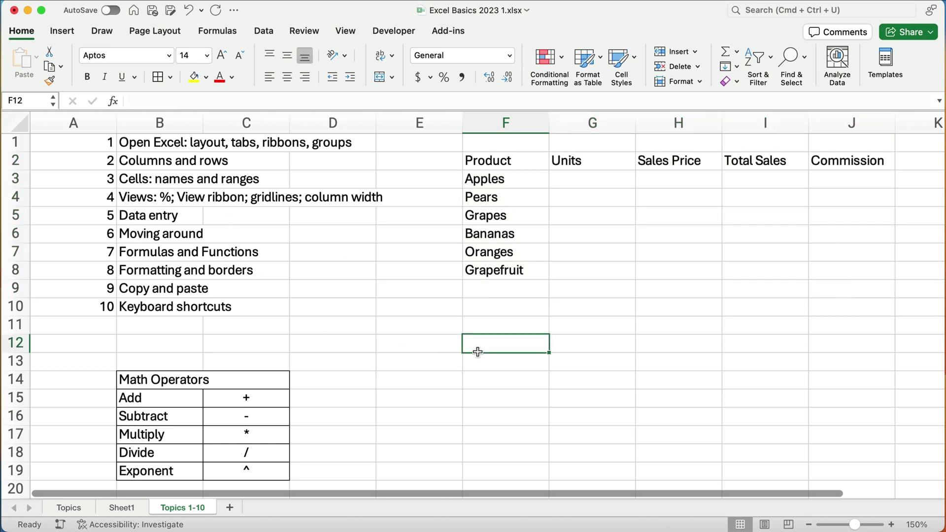
{"action": "left_click_drag", "start_coordinate": [502, 178], "coordinate": [508, 264]}
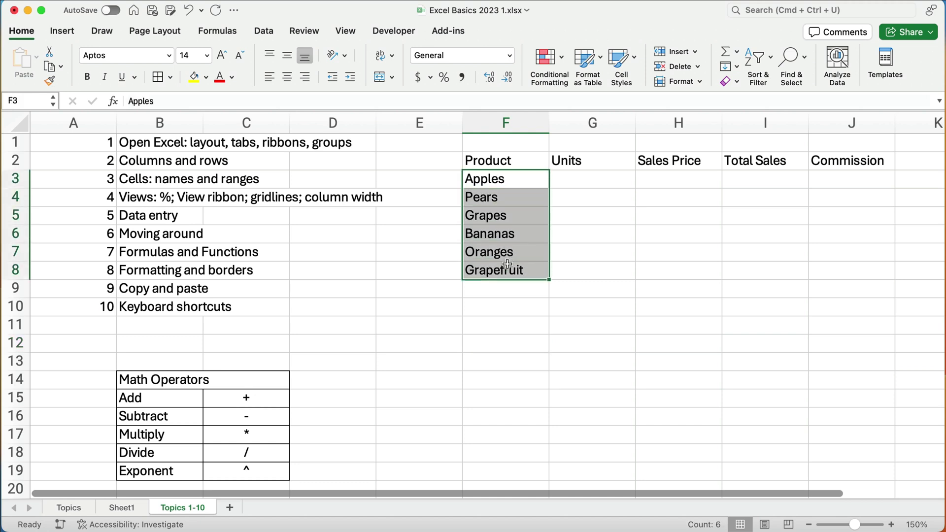
{"action": "left_click", "coordinate": [491, 179]}
{"action": "left_click_drag", "start_coordinate": [491, 196], "coordinate": [481, 270]}
Enter 200 units in G3 and a sales price of 20 in H3 for Apples
{"action": "left_click", "coordinate": [585, 178]}
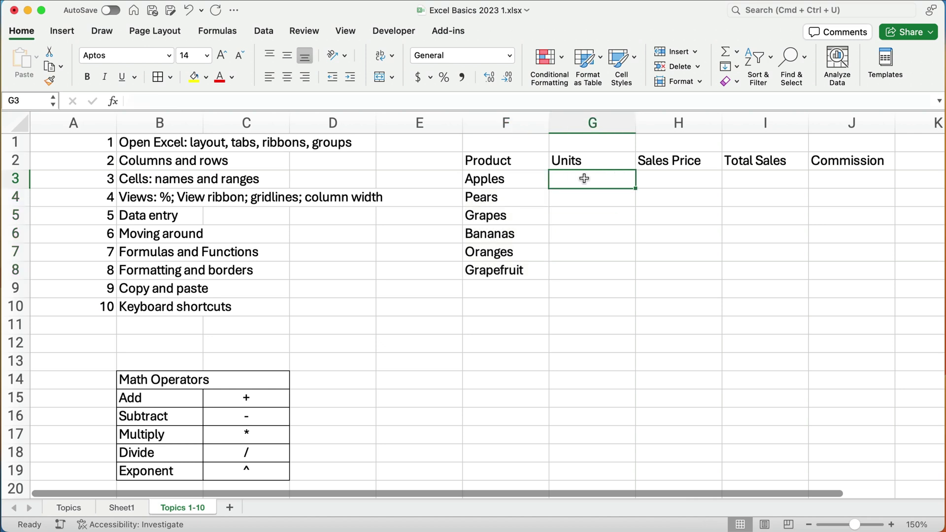
{"action": "type", "text": "200"}
{"action": "key", "text": "Right"}
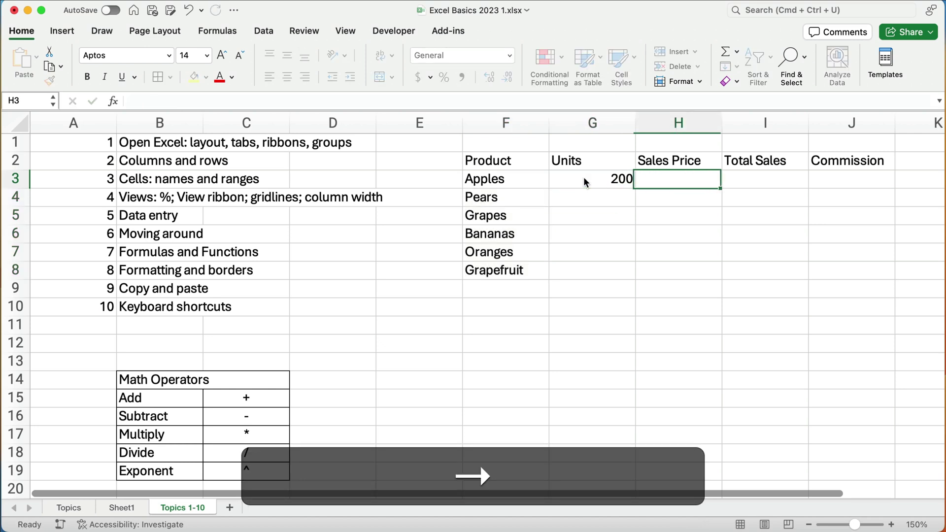
{"action": "type", "text": "20"}
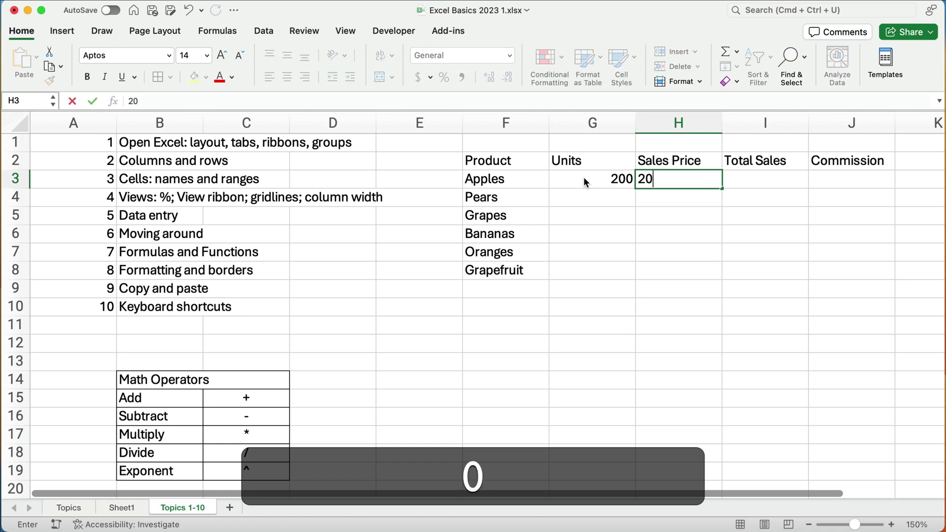
{"action": "key", "text": "Right"}
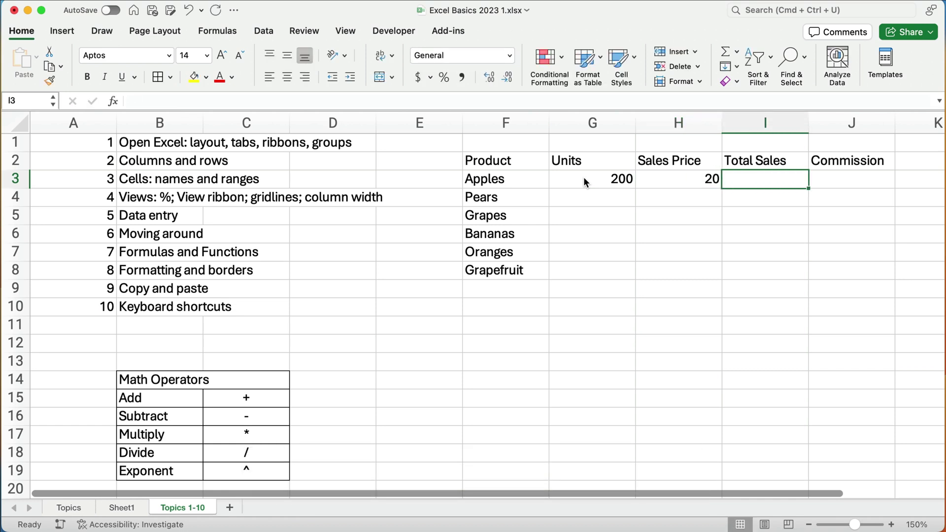
Change the Apples units in G3 to 250
{"action": "key", "text": "Left"}
{"action": "key", "text": "Left"}
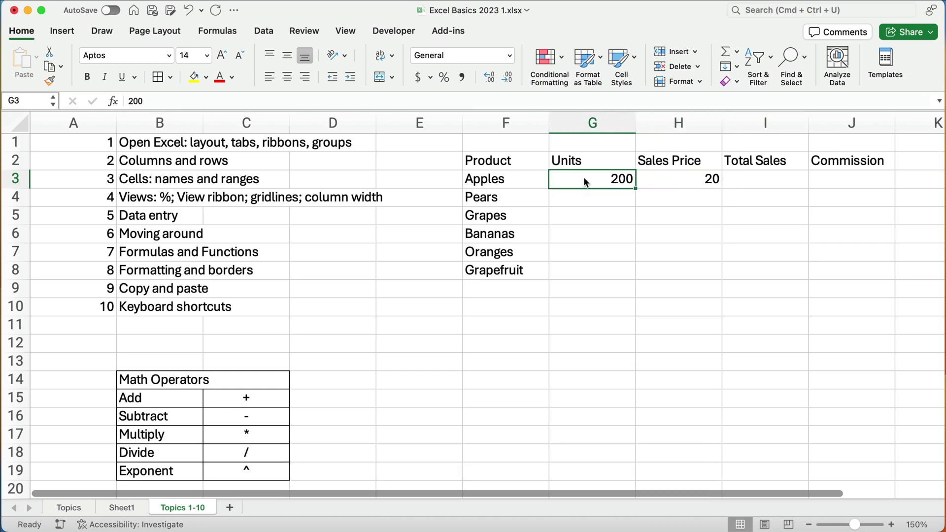
{"action": "type", "text": "250"}
{"action": "key", "text": "Return"}
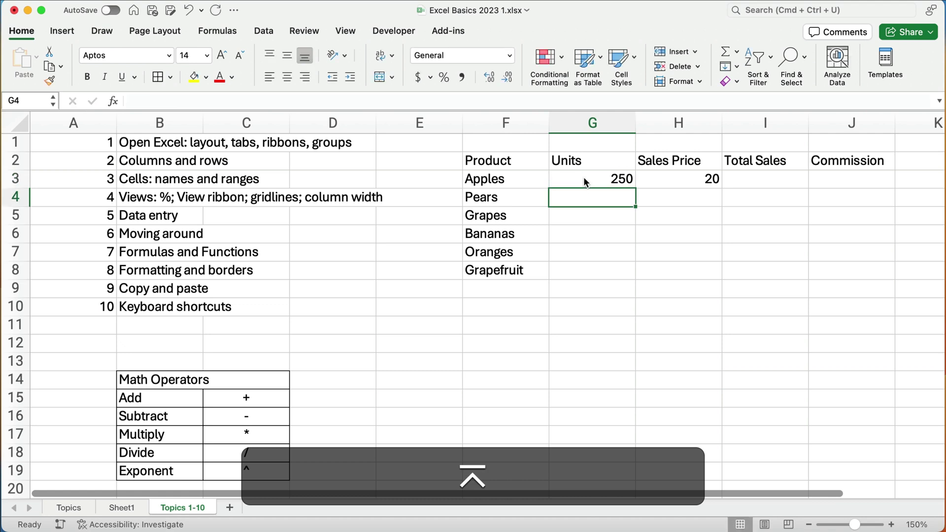
Enter units of 300, 350, 400, 500 and 600 for Pears, Grapes, Bananas, Oranges and Grapefruit in G4:G8
{"action": "type", "text": "300"}
{"action": "key", "text": "Return"}
{"action": "type", "text": "350"}
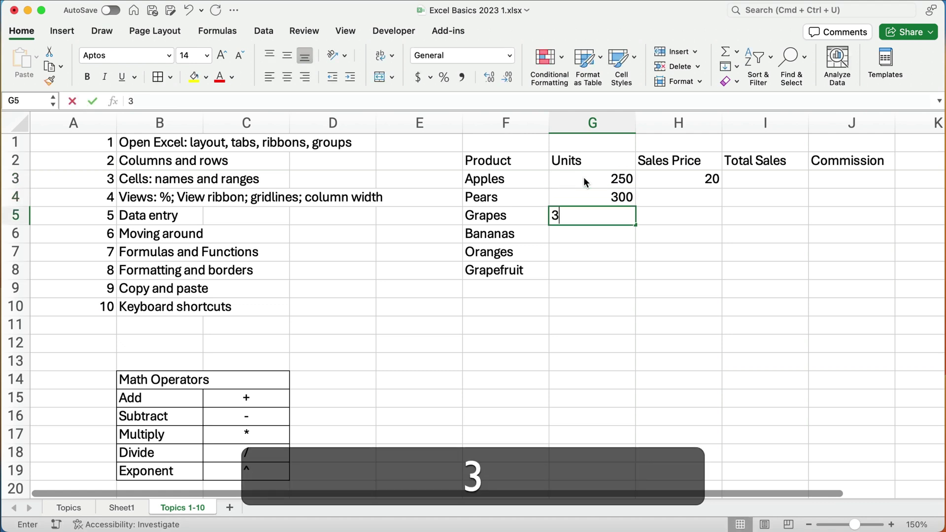
{"action": "key", "text": "Return"}
{"action": "type", "text": "400"}
{"action": "key", "text": "Return"}
{"action": "type", "text": "500"}
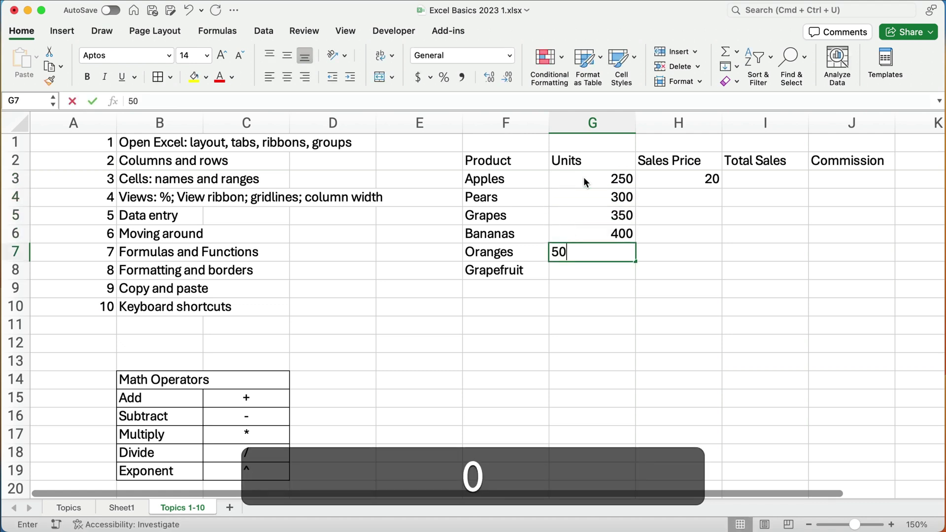
{"action": "key", "text": "Return"}
{"action": "type", "text": "600"}
{"action": "key", "text": "Return"}
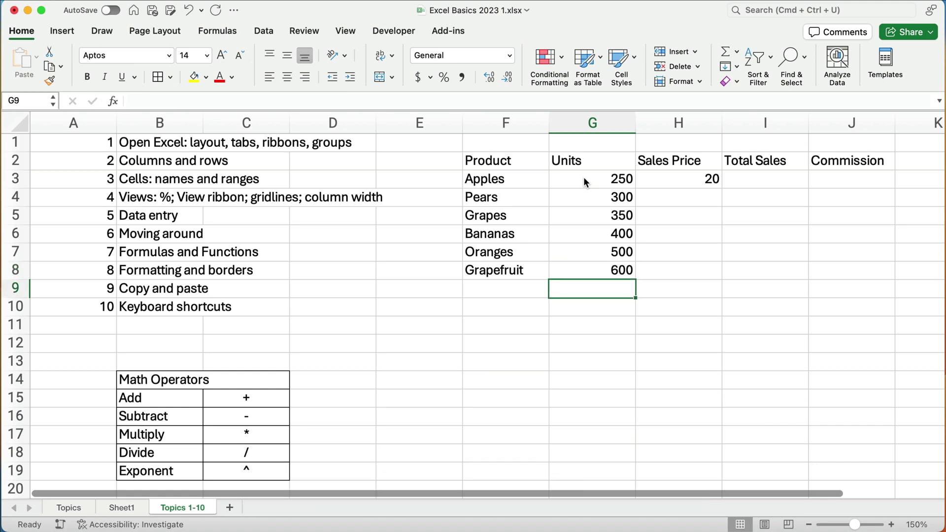
Set the Apples units in G3 to 200 and move on to the sales price cell
{"action": "left_click", "coordinate": [585, 178]}
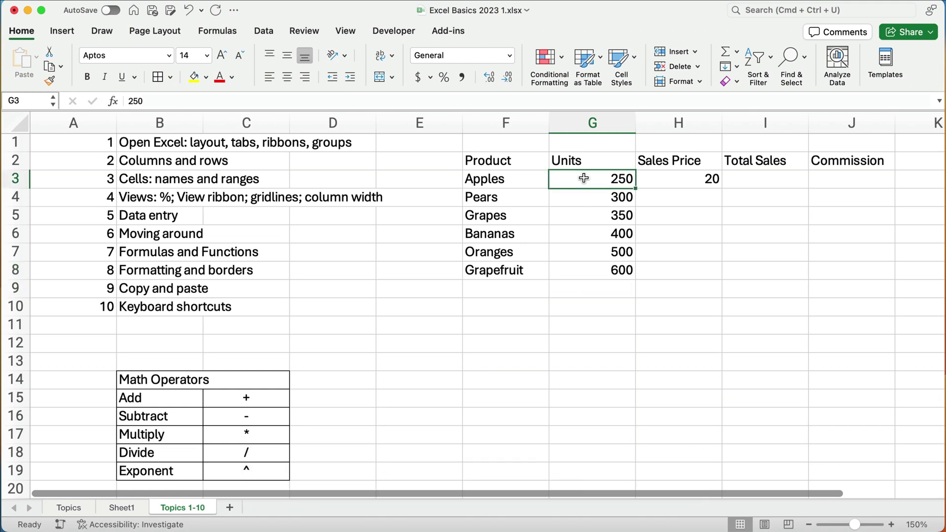
{"action": "type", "text": "200"}
{"action": "key", "text": "Right"}
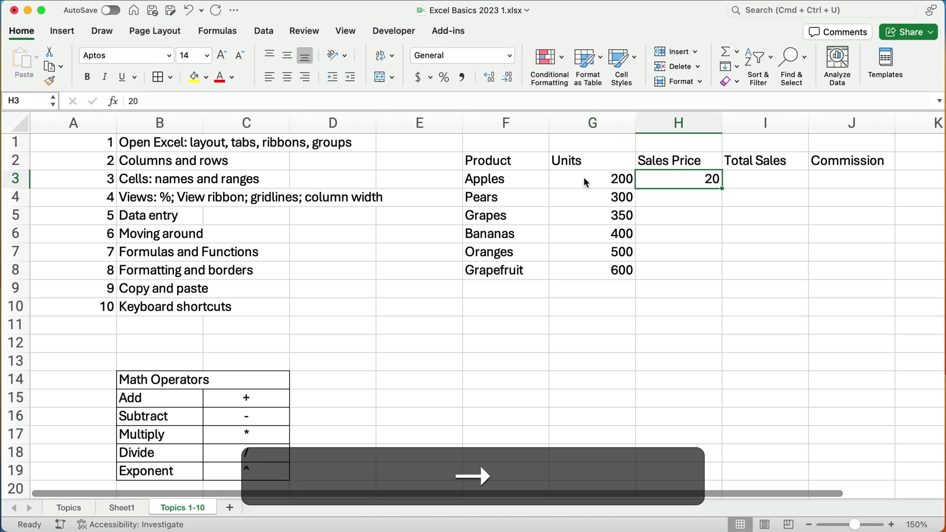
Enter sales prices of 33, 35, 22, 27 and 14 for Pears, Grapes, Bananas, Oranges and Grapefruit in H4:H8
{"action": "key", "text": "Down"}
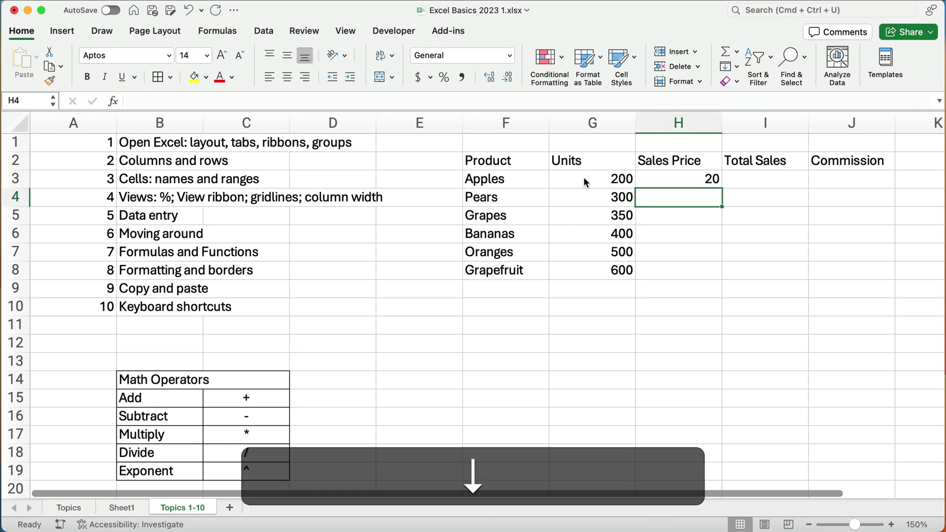
{"action": "type", "text": "33"}
{"action": "key", "text": "Return"}
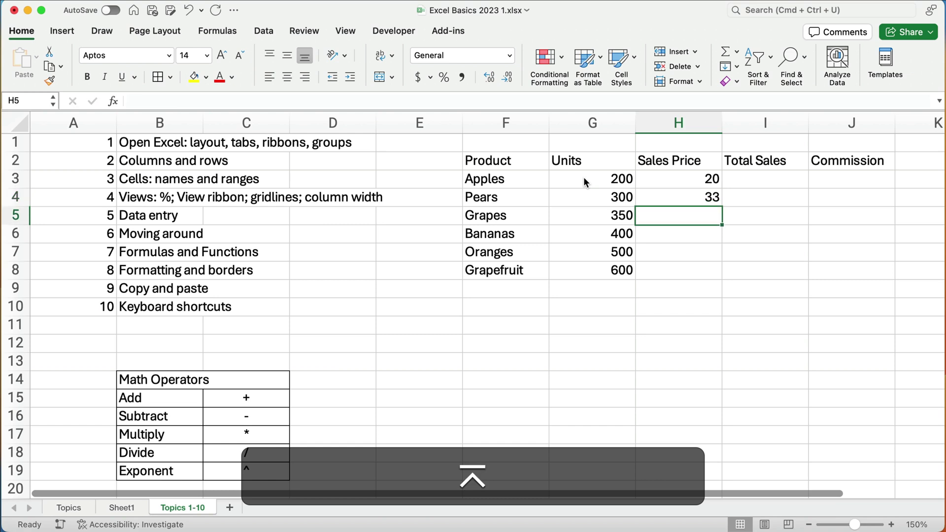
{"action": "type", "text": "35"}
{"action": "key", "text": "Return"}
{"action": "type", "text": "22"}
{"action": "key", "text": "Return"}
{"action": "type", "text": "27"}
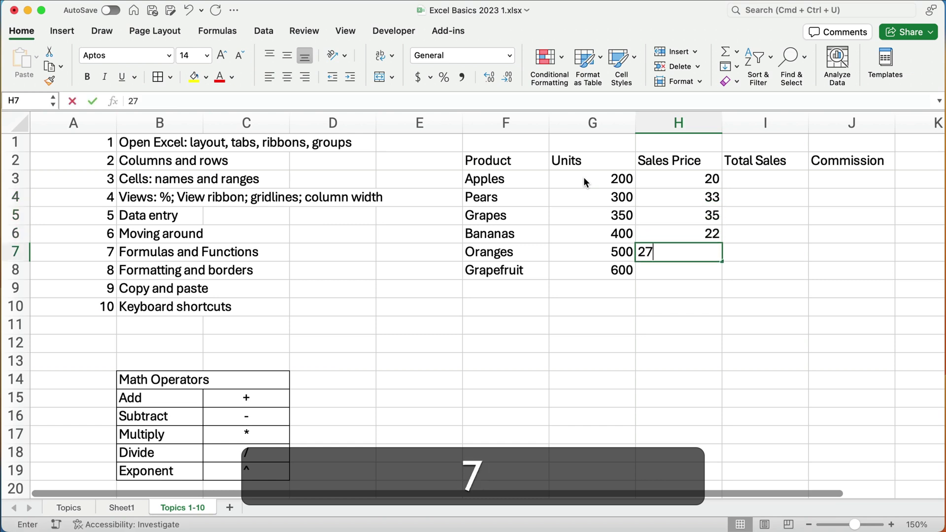
{"action": "key", "text": "Return"}
{"action": "type", "text": "14"}
{"action": "key", "text": "Return"}
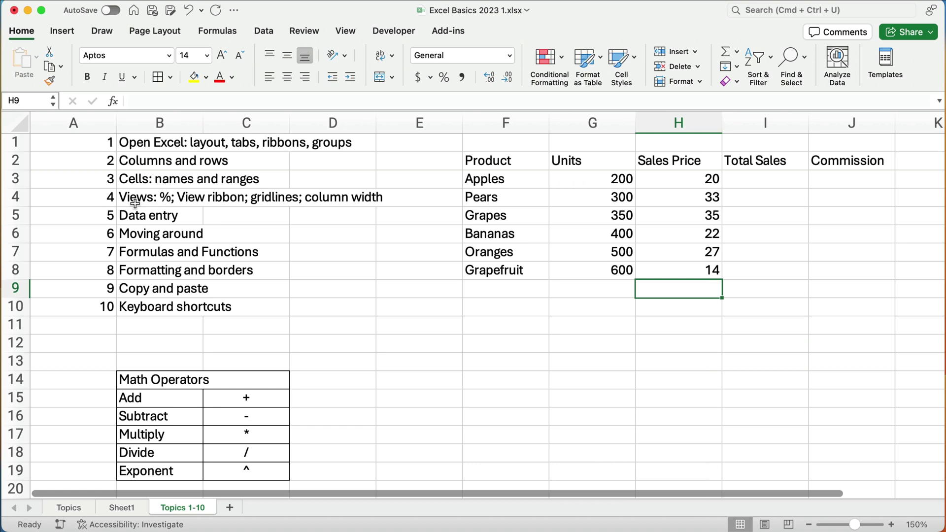
Inspect the contents of cells B3, F4, G3 and H3 one after another in the formula bar
{"action": "left_click", "coordinate": [131, 184]}
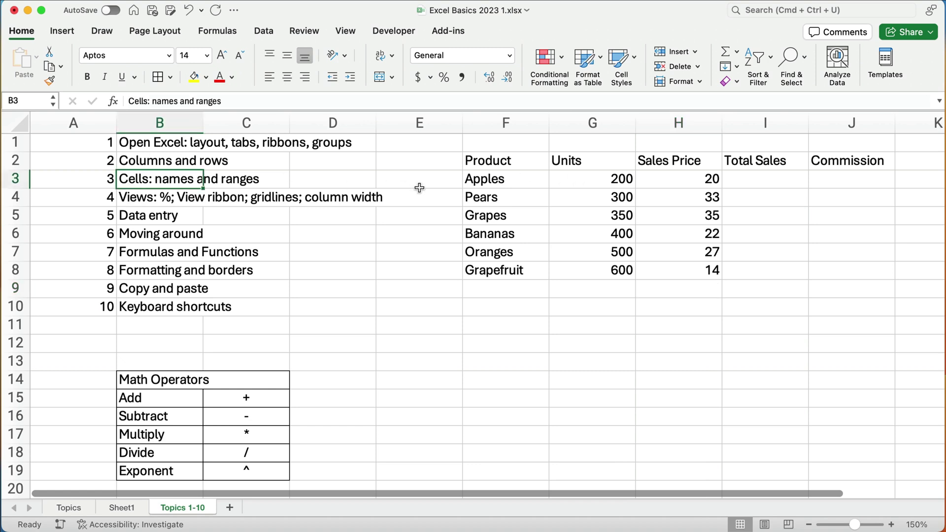
{"action": "left_click", "coordinate": [484, 197]}
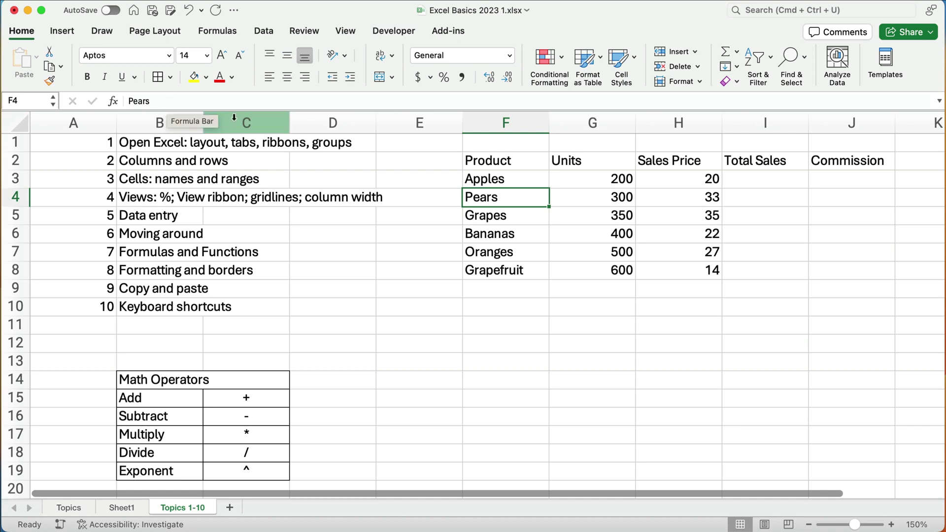
{"action": "left_click", "coordinate": [590, 183]}
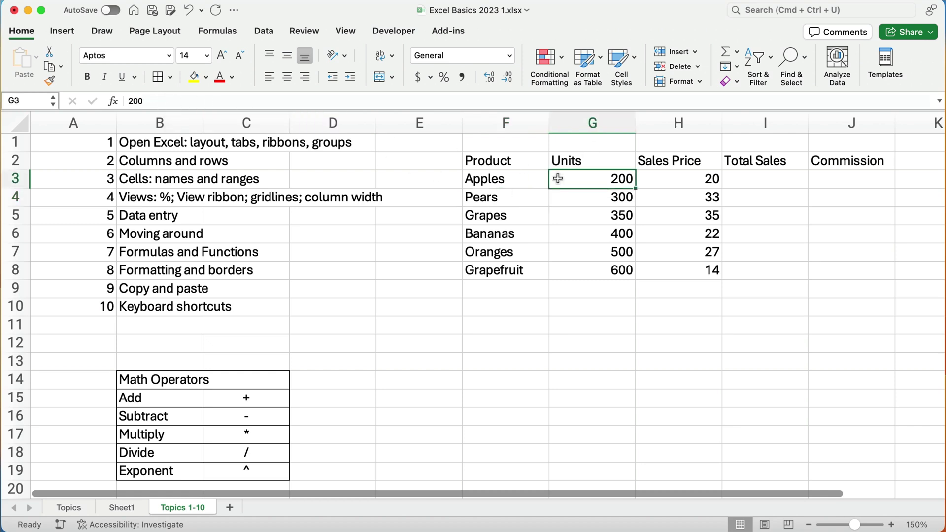
{"action": "left_click", "coordinate": [680, 179]}
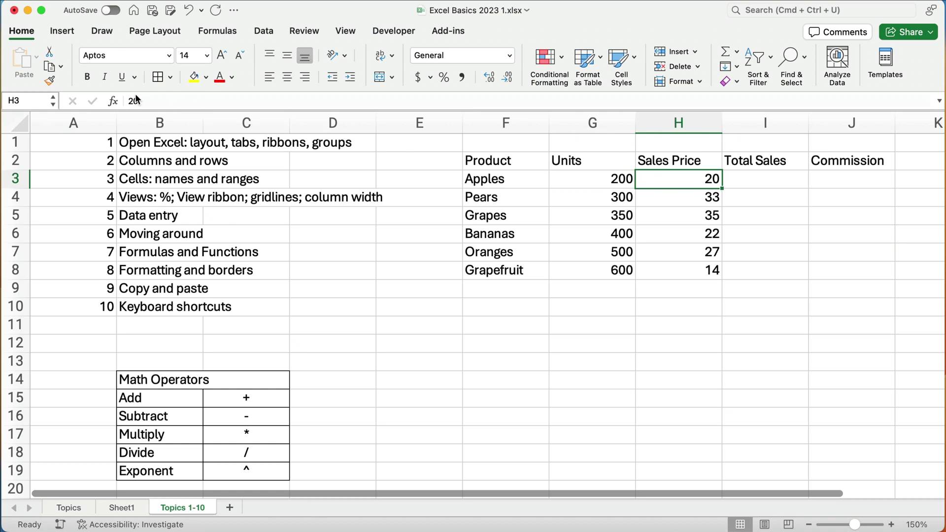
Enter 4000 as a fixed value for the Apples total sales in I3
{"action": "left_click", "coordinate": [739, 179]}
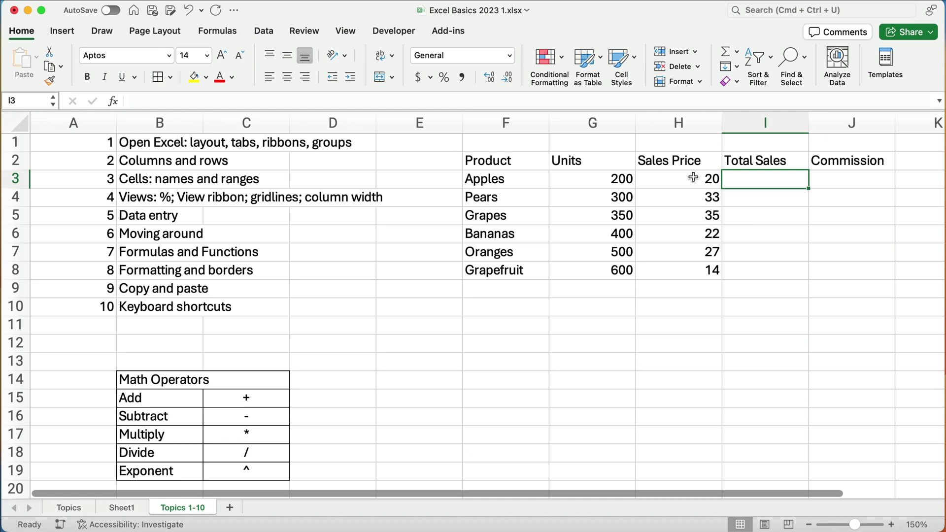
{"action": "type", "text": "4000"}
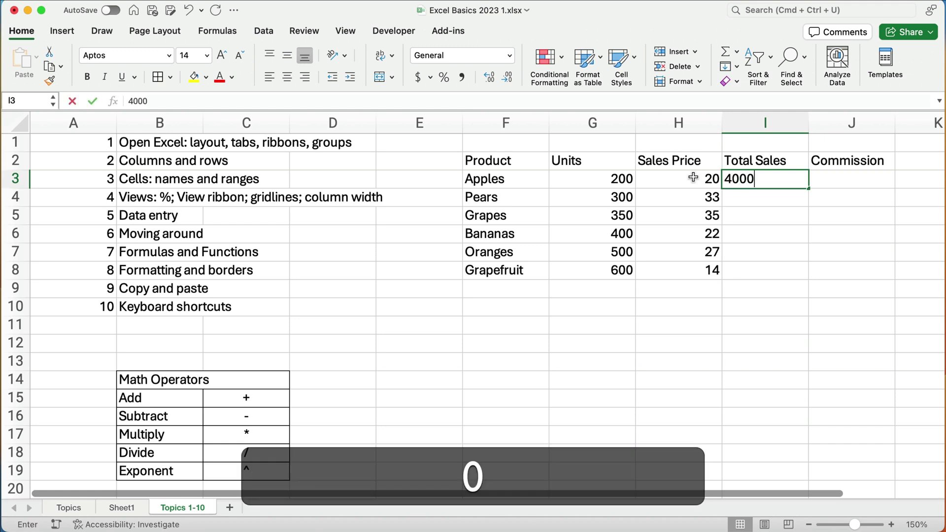
{"action": "key", "text": "Return"}
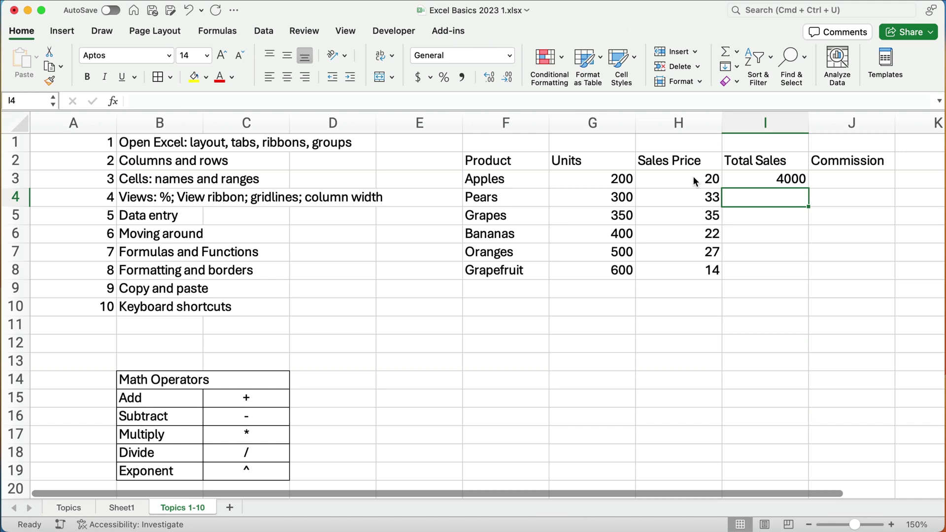
Replace the Apples total in I3 with the formula =200*20 and check it in the formula bar
{"action": "key", "text": "Up"}
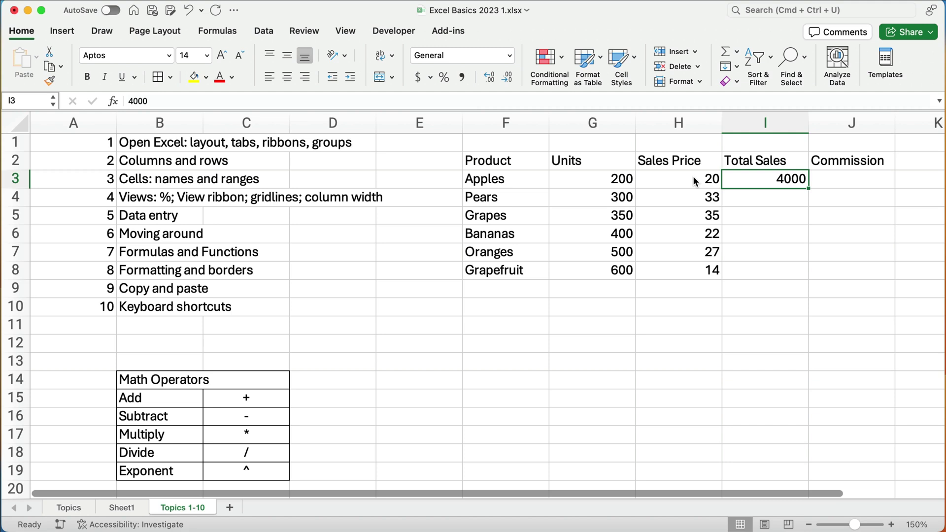
{"action": "type", "text": "="}
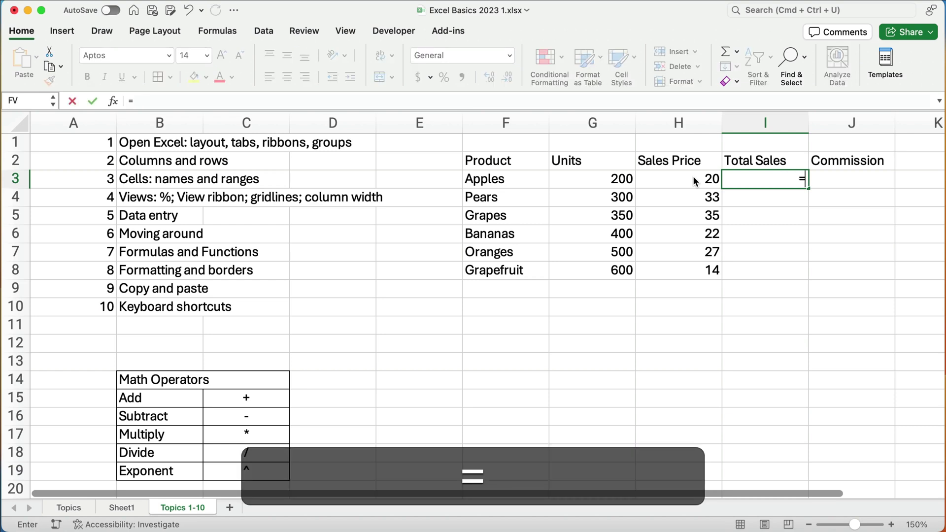
{"action": "type", "text": "2"}
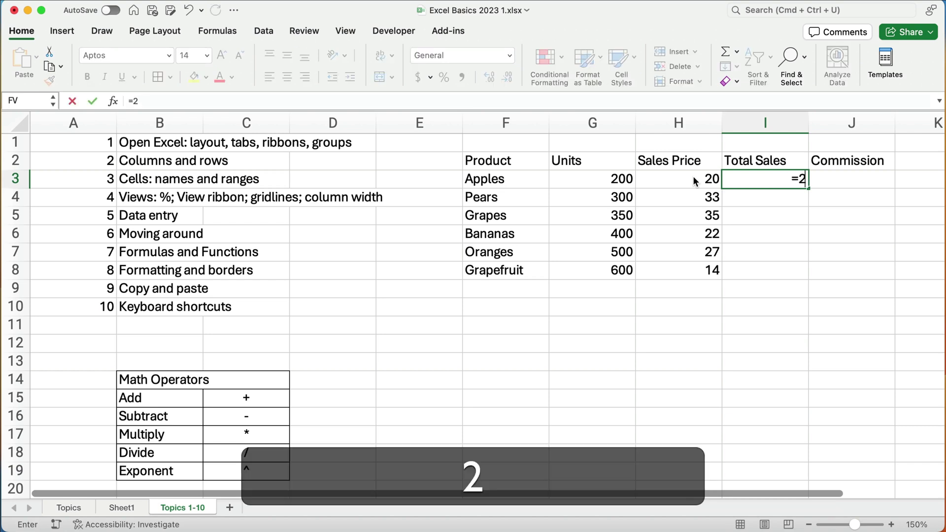
{"action": "type", "text": "00*20"}
{"action": "key", "text": "Return"}
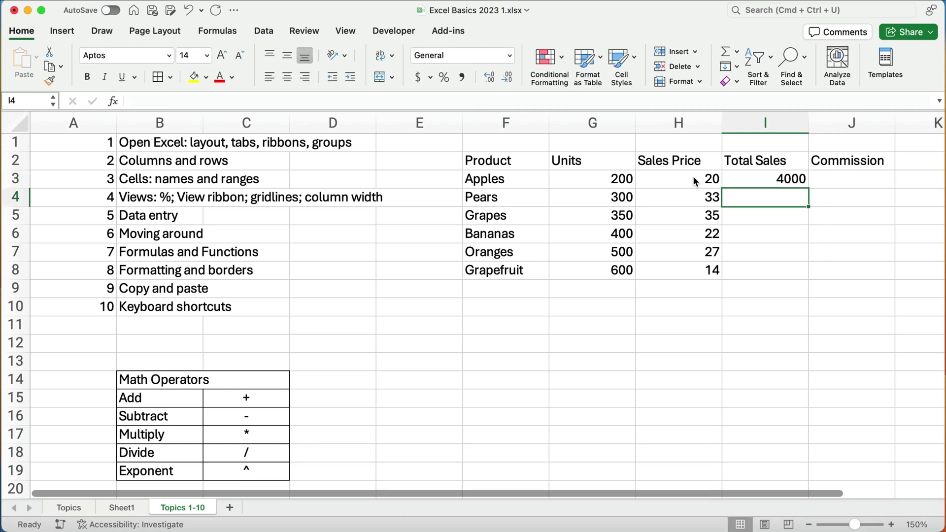
{"action": "left_click", "coordinate": [796, 174]}
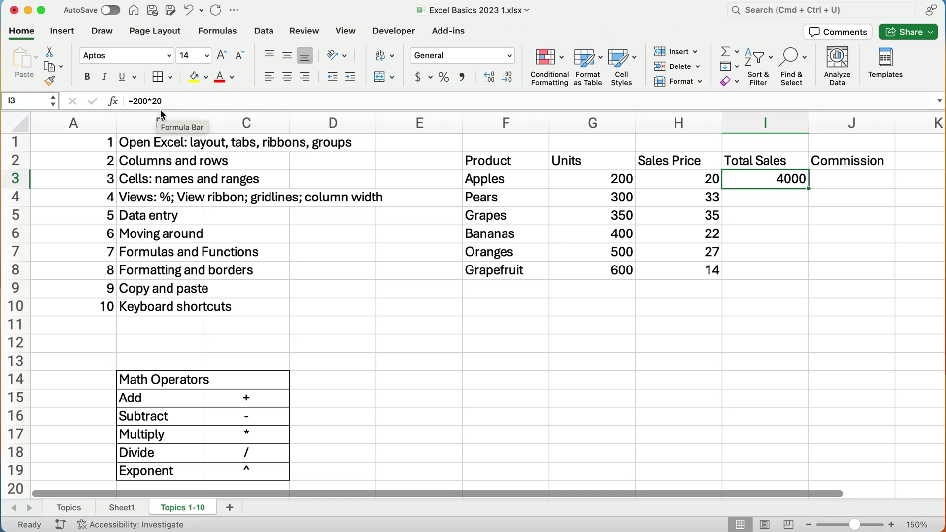
Change the Apples units in G3 to 300
{"action": "left_click", "coordinate": [581, 177]}
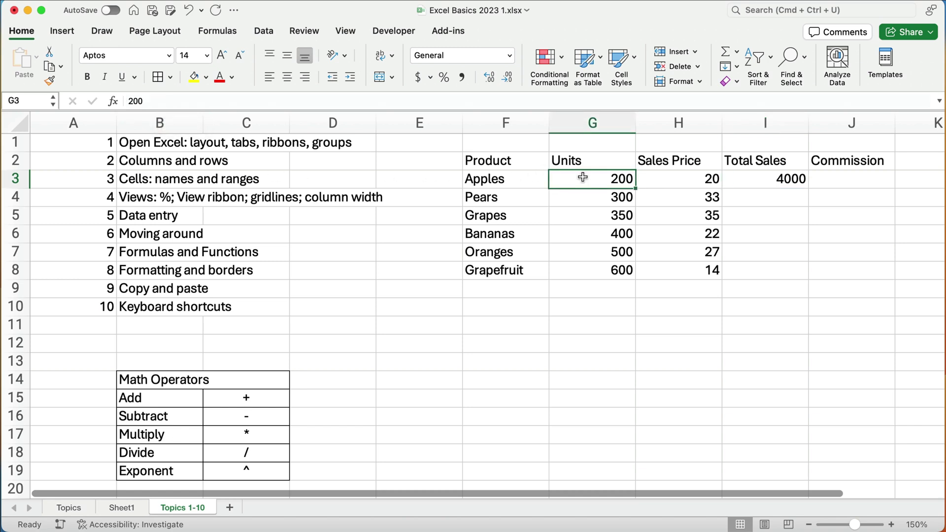
{"action": "type", "text": "300"}
{"action": "key", "text": "Return"}
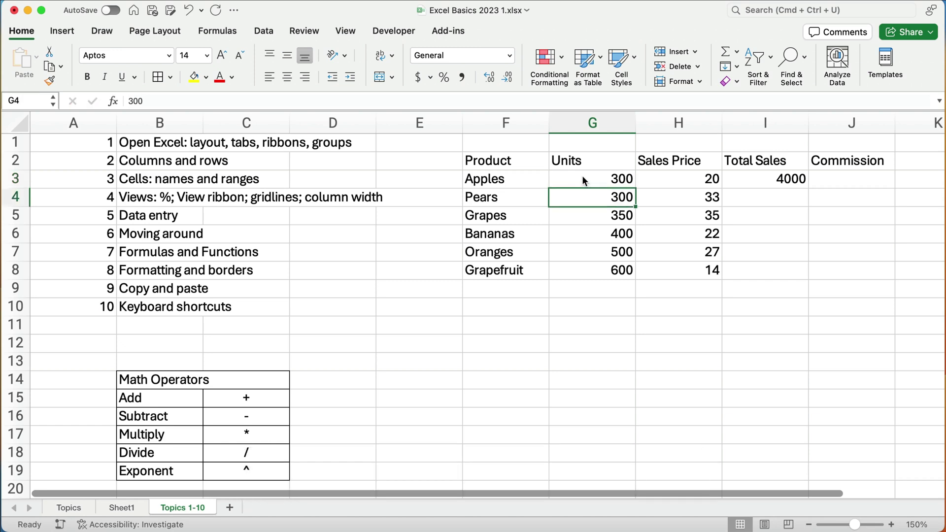
Replace the Apples total sales in I3 with the cell-reference formula =G3*H3
{"action": "left_click", "coordinate": [762, 181]}
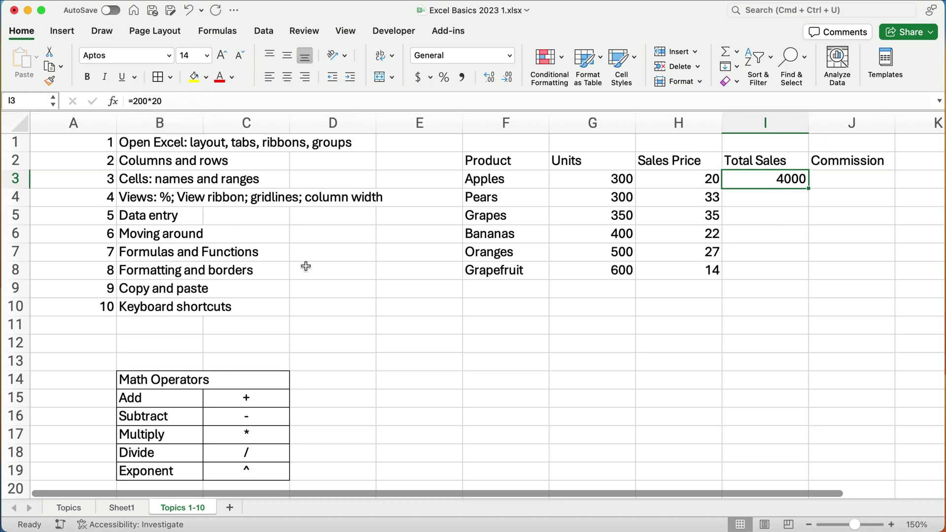
{"action": "type", "text": "="}
{"action": "key", "text": "Left"}
{"action": "key", "text": "Left"}
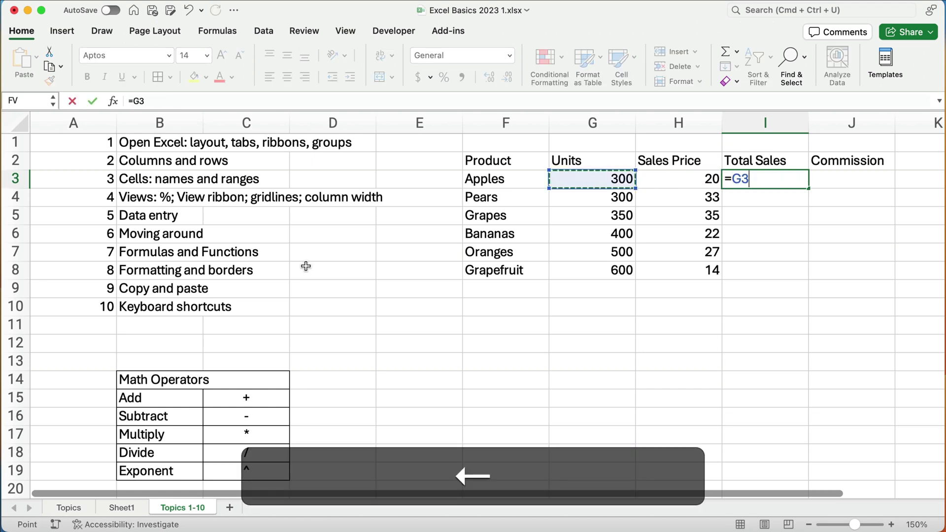
{"action": "type", "text": "*"}
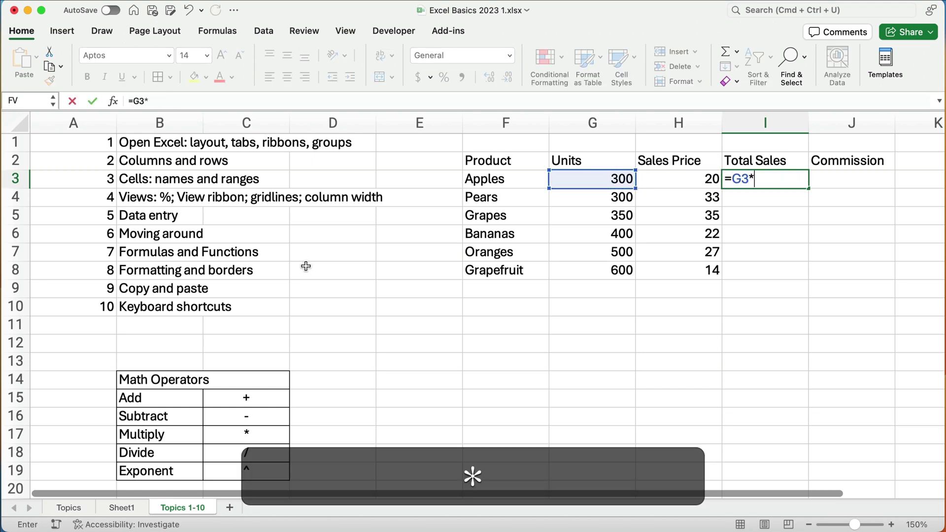
{"action": "key", "text": "Left"}
{"action": "key", "text": "Return"}
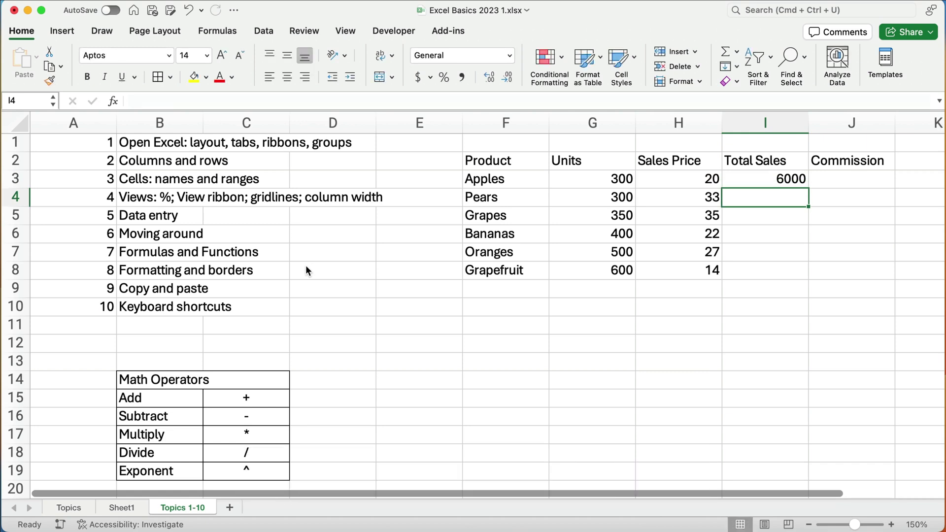
Set the Apples units in G3 to 250
{"action": "left_click", "coordinate": [599, 183]}
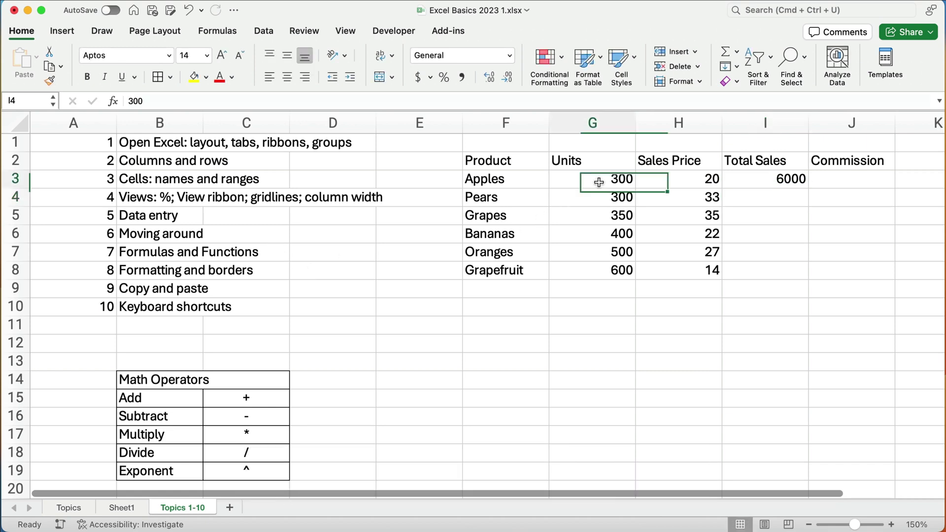
{"action": "type", "text": "250"}
{"action": "key", "text": "Return"}
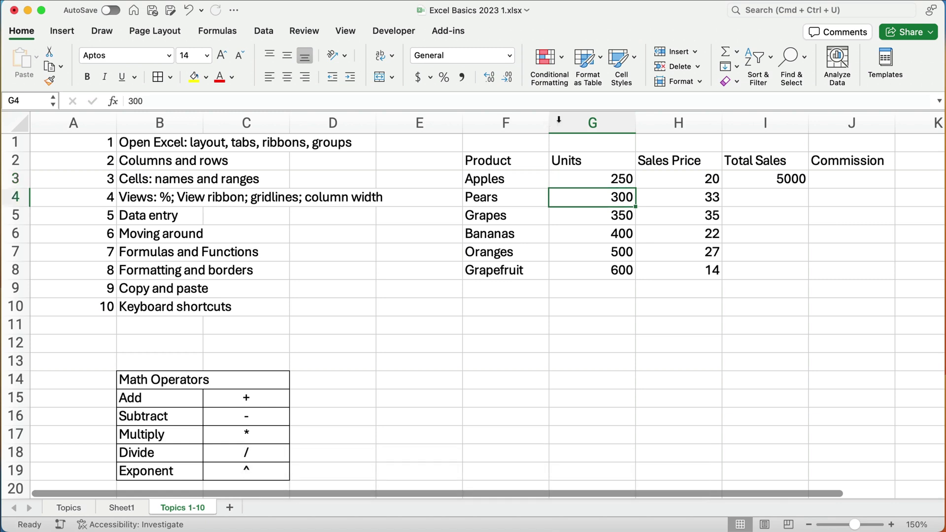
Inspect the formula in I3, the units in G3:G8 and the Total Sales cells below down to I9
{"action": "left_click", "coordinate": [796, 179]}
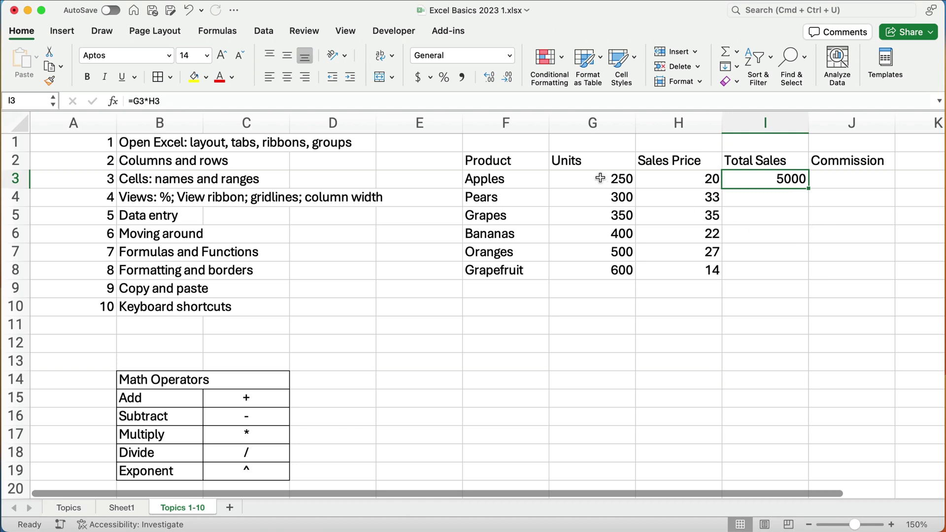
{"action": "left_click_drag", "start_coordinate": [600, 179], "coordinate": [603, 267]}
{"action": "left_click", "coordinate": [779, 181]}
{"action": "left_click", "coordinate": [778, 198]}
{"action": "left_click", "coordinate": [779, 216]}
{"action": "left_click", "coordinate": [781, 237]}
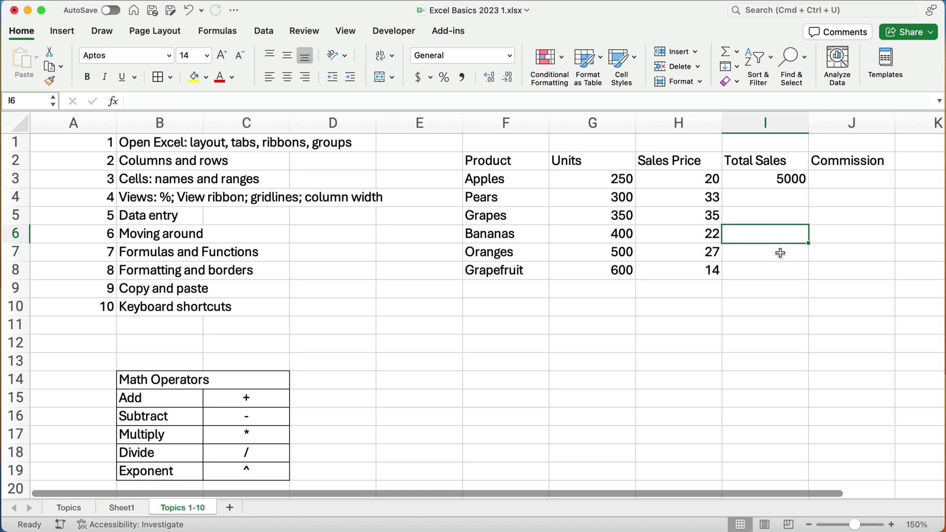
{"action": "left_click", "coordinate": [781, 252]}
{"action": "left_click", "coordinate": [780, 284]}
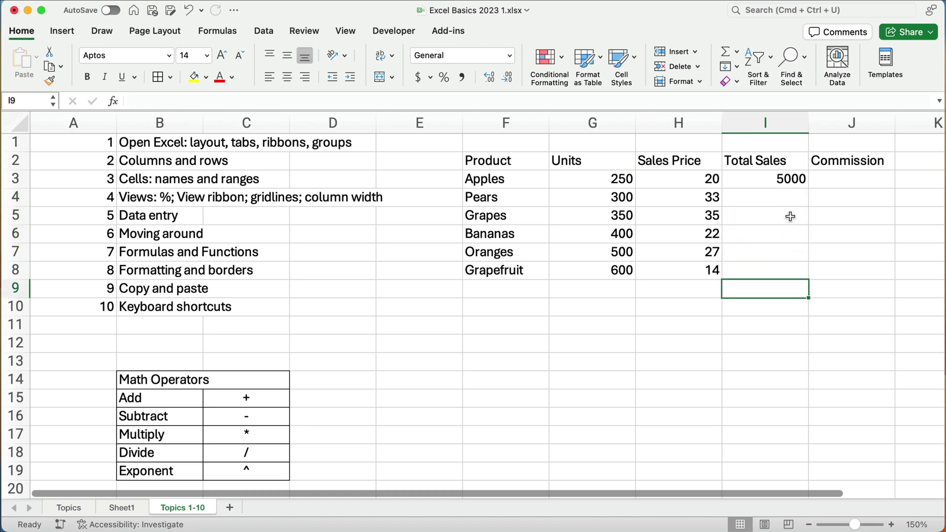
Fill the Total Sales formula from I3 down to I8 and examine the cell references in the Grapefruit formula
{"action": "left_click", "coordinate": [781, 180]}
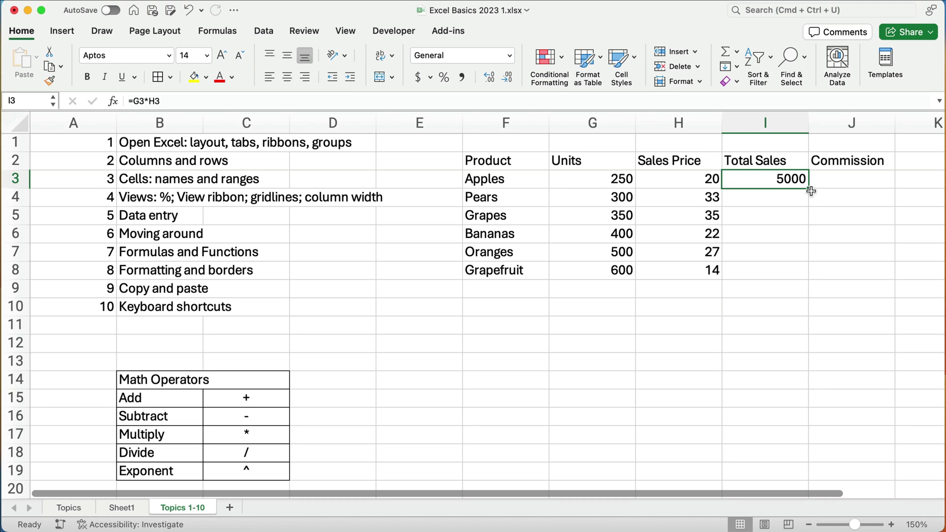
{"action": "left_click_drag", "start_coordinate": [809, 191], "coordinate": [808, 272]}
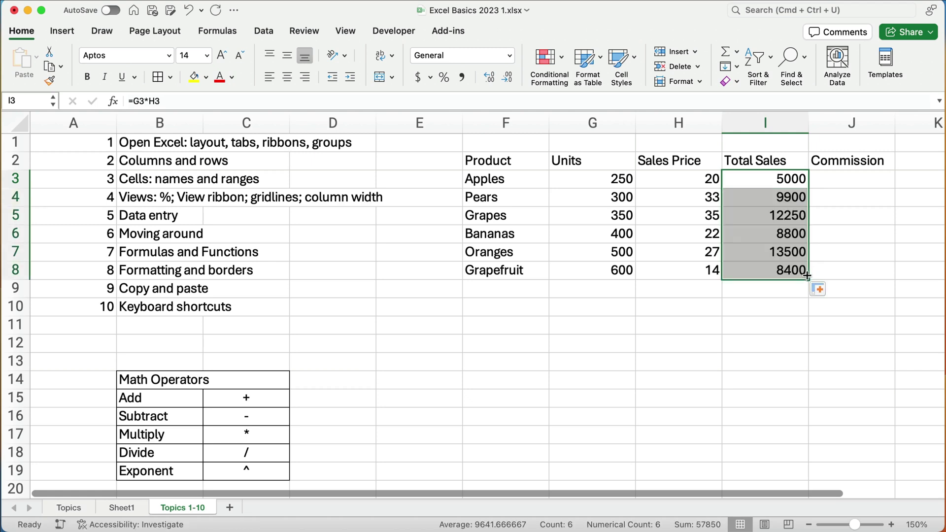
{"action": "left_click", "coordinate": [773, 271]}
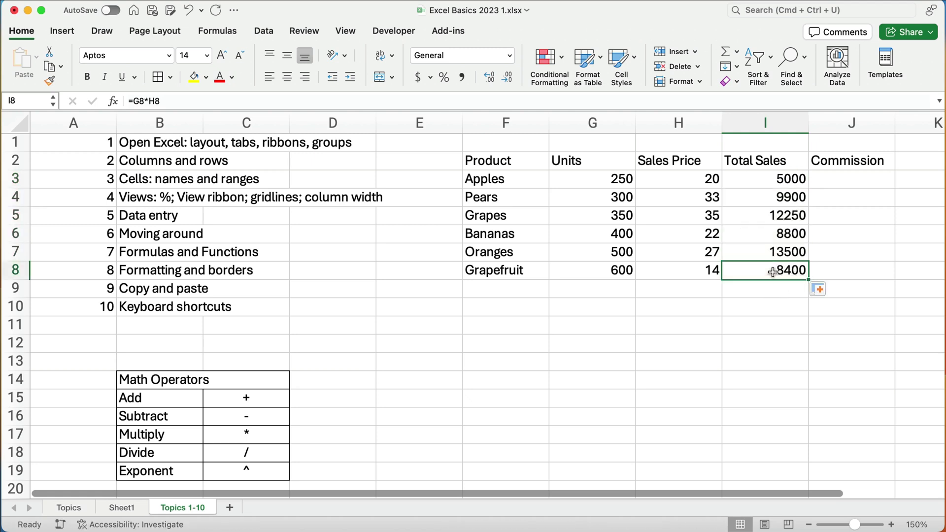
{"action": "left_click", "coordinate": [142, 102]}
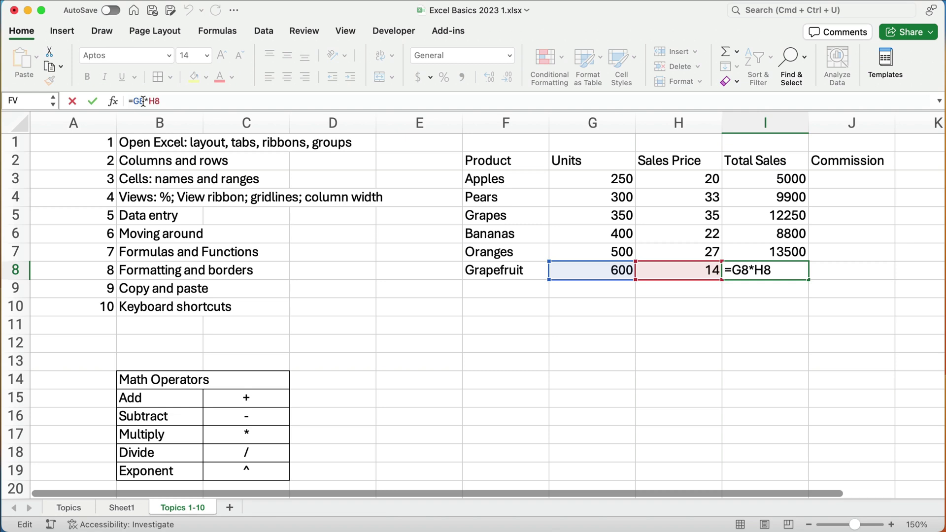
{"action": "key", "text": "Return"}
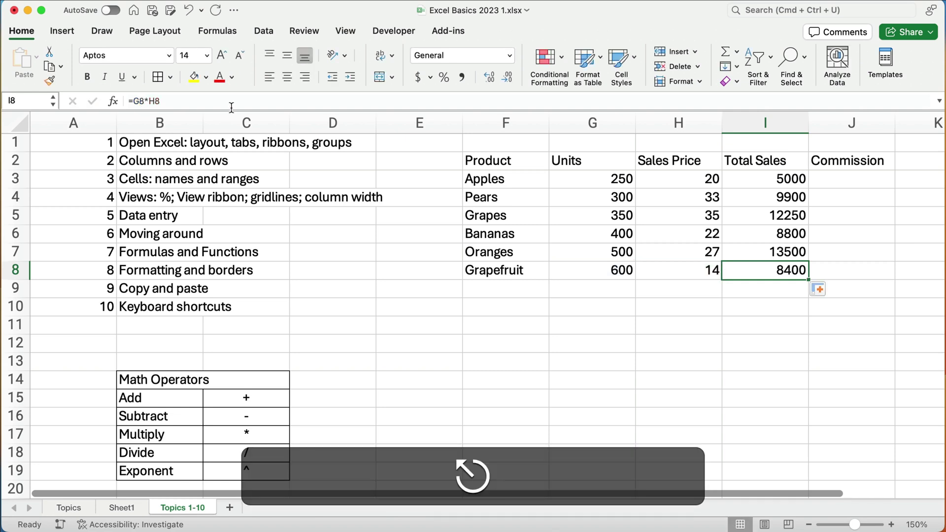
Clear the totals in I4:I8 and auto-fill the I3 formula down through I8 again
{"action": "left_click_drag", "start_coordinate": [760, 200], "coordinate": [763, 268]}
{"action": "key", "text": "BackSpace"}
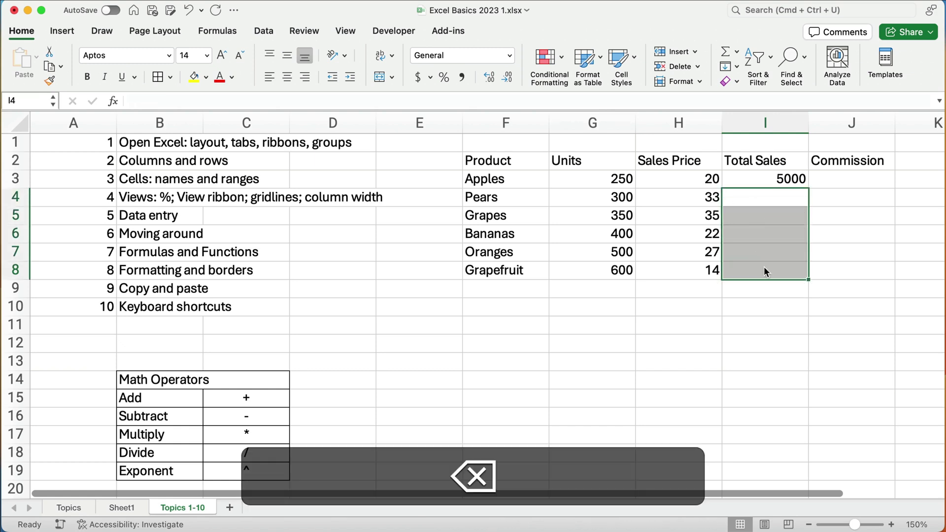
{"action": "left_click", "coordinate": [760, 177]}
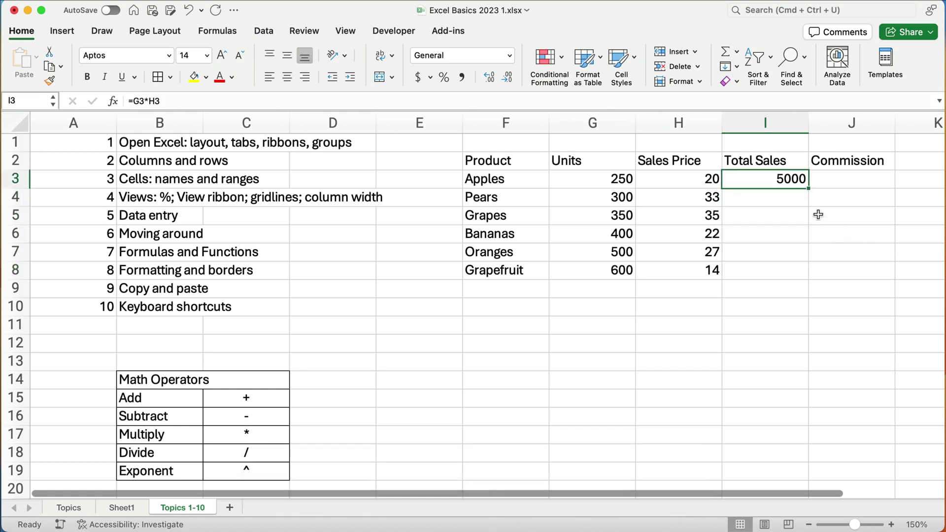
{"action": "double_click", "coordinate": [810, 191]}
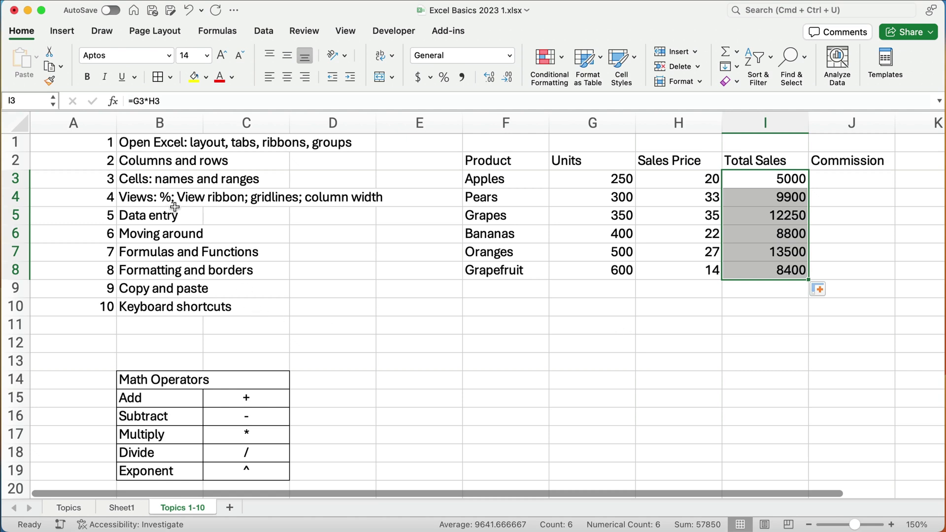
Inspect the contents of F3 and G3 and the cell references in the Total Sales formulas for Apples and Grapefruit
{"action": "left_click", "coordinate": [476, 182]}
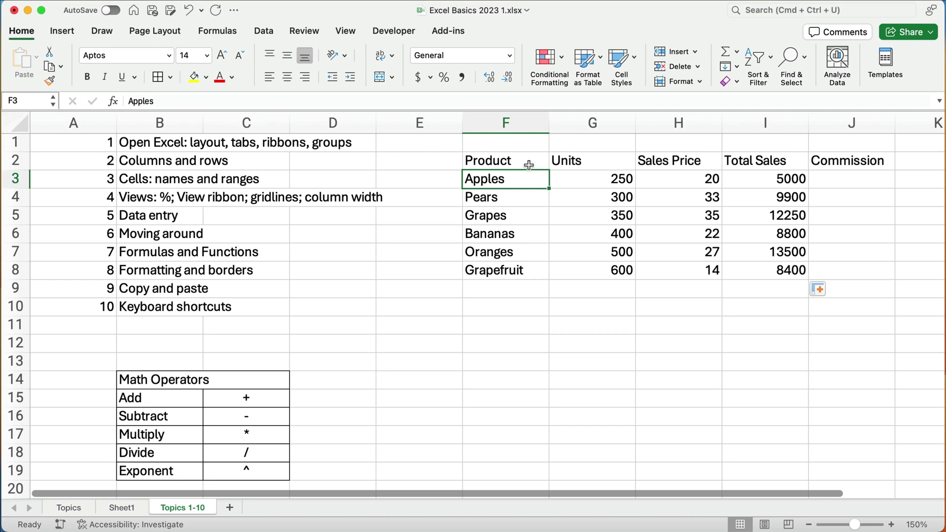
{"action": "left_click", "coordinate": [603, 178]}
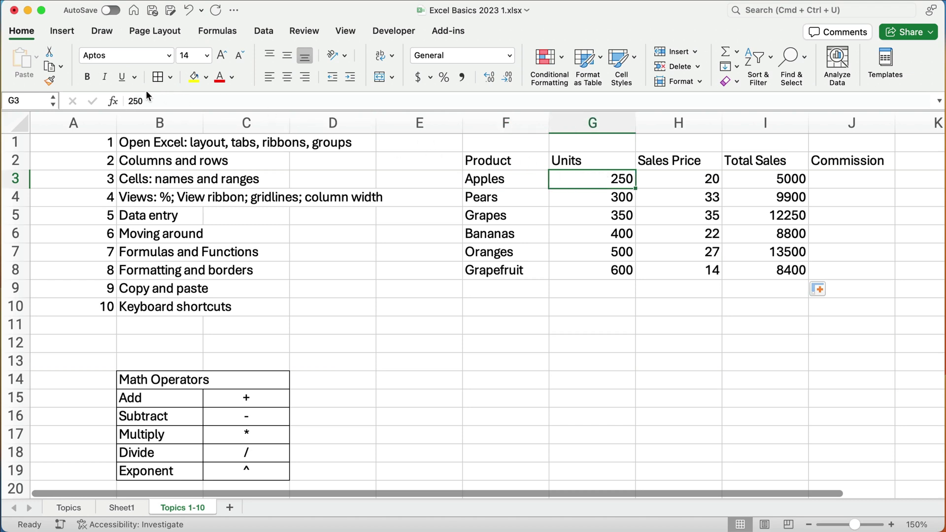
{"action": "left_click", "coordinate": [790, 178]}
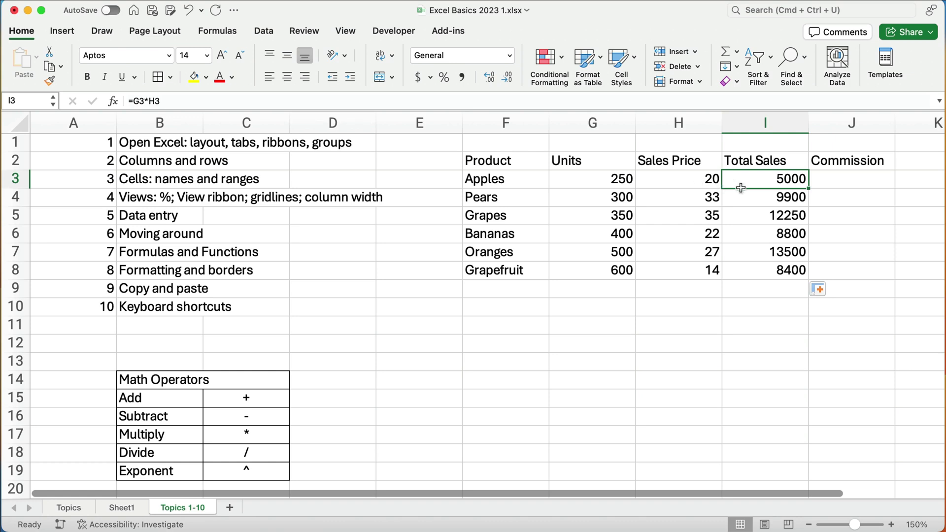
{"action": "left_click", "coordinate": [142, 101]}
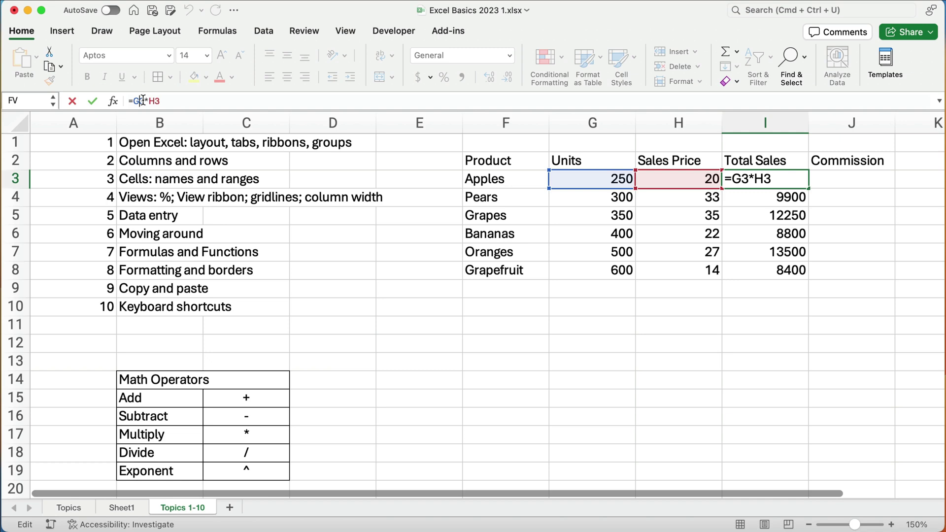
{"action": "key", "text": "Return"}
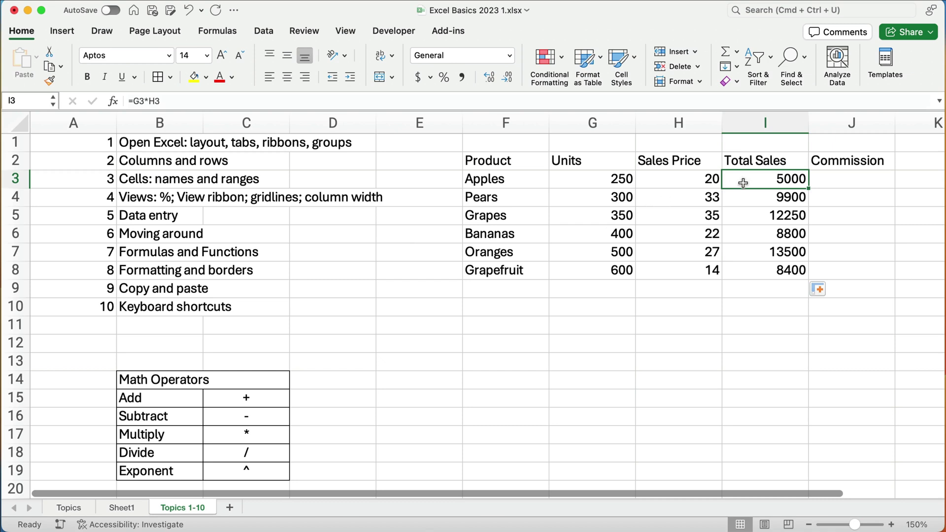
{"action": "left_click", "coordinate": [766, 270]}
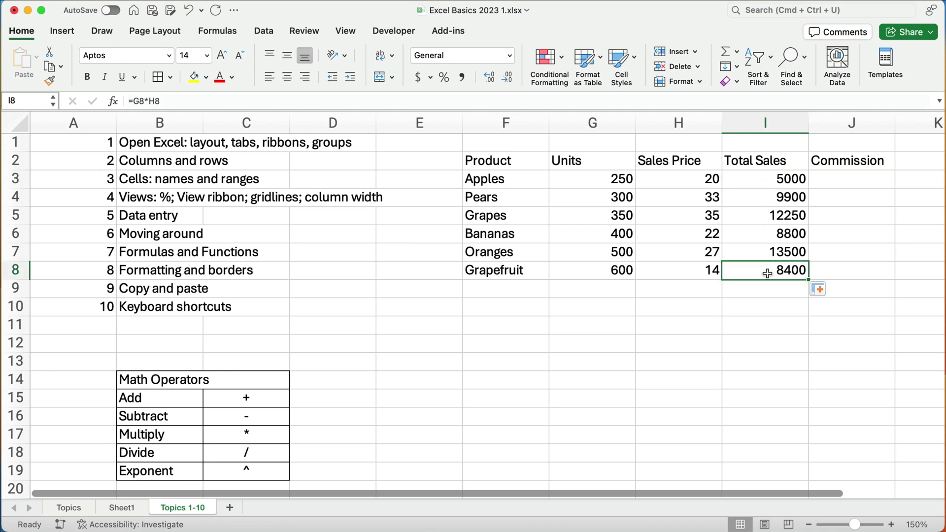
{"action": "left_click", "coordinate": [149, 101]}
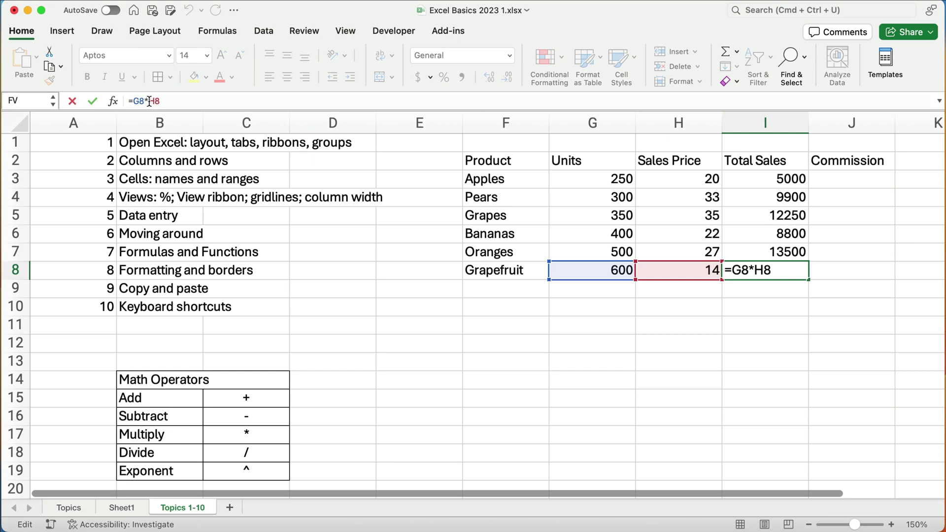
{"action": "key", "text": "Return"}
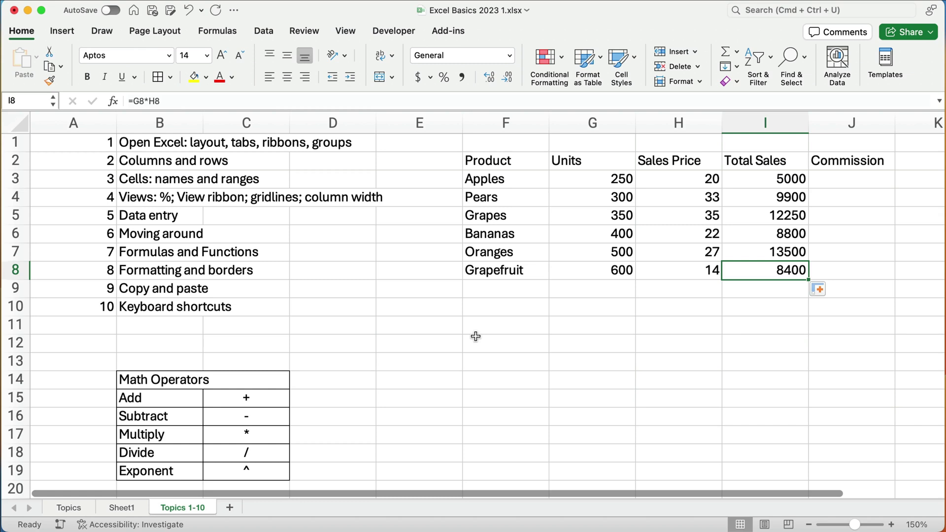
Enter .03 in J1 above the Commission header and format it as a percentage
{"action": "left_click", "coordinate": [861, 144]}
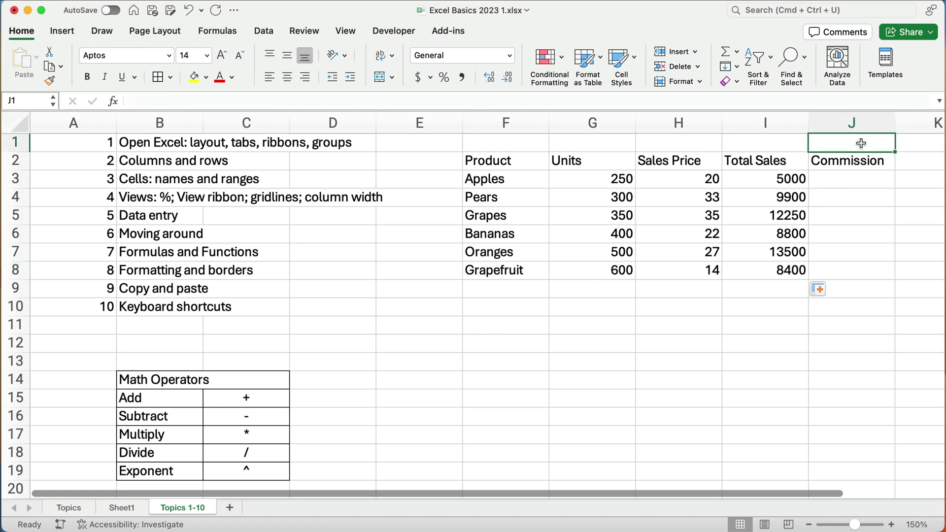
{"action": "type", "text": ".03"}
{"action": "key", "text": "Return"}
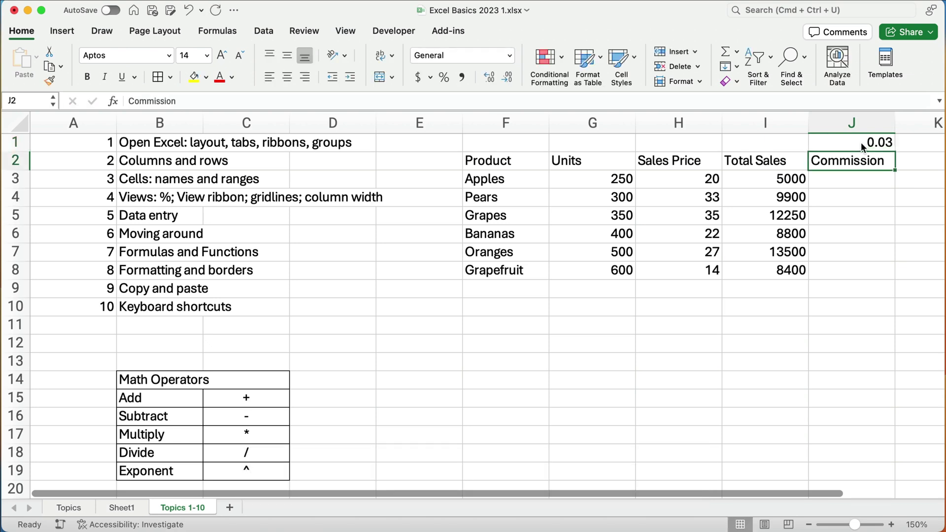
{"action": "left_click", "coordinate": [861, 143]}
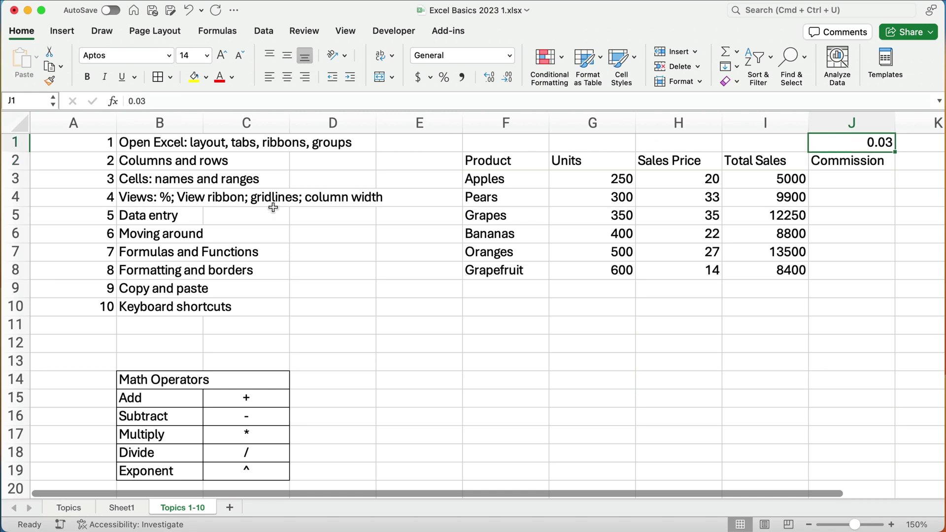
{"action": "left_click", "coordinate": [443, 79]}
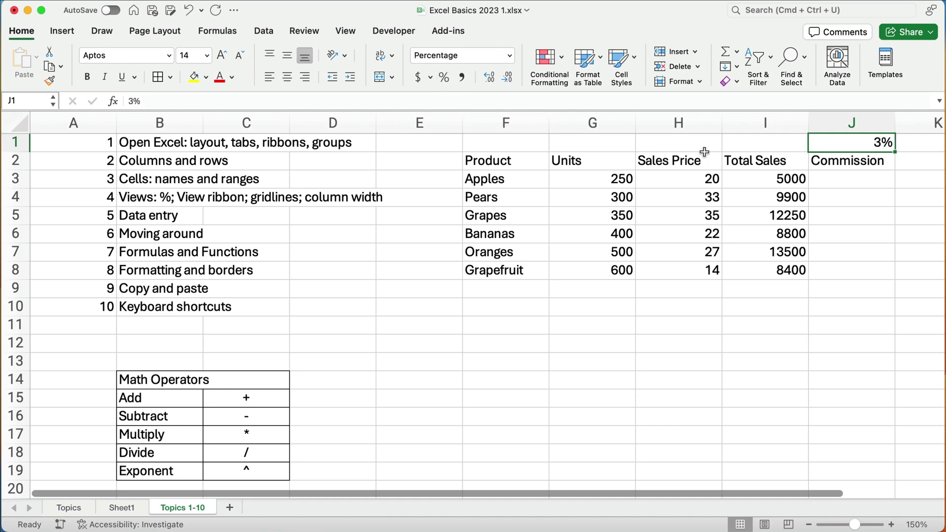
Calculate the Apples commission in J3 with the formula =I3*J1
{"action": "left_click", "coordinate": [850, 178]}
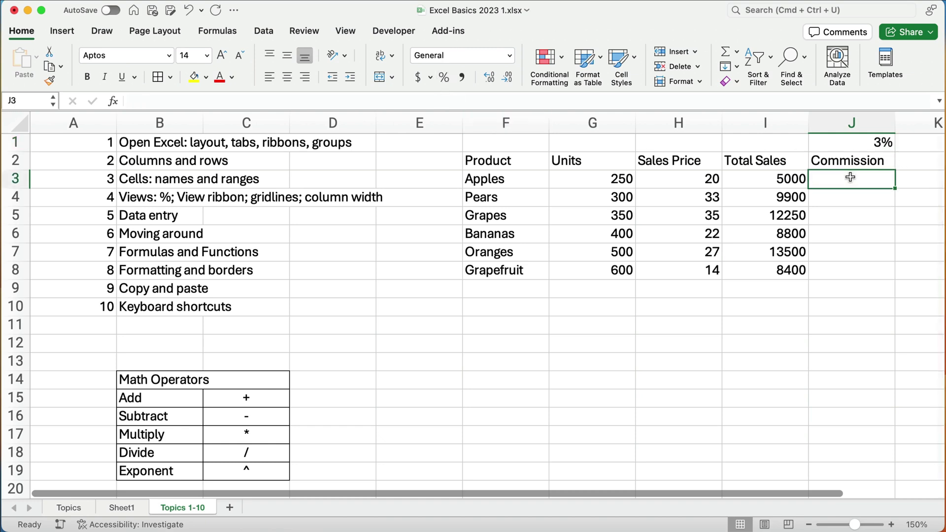
{"action": "type", "text": "="}
{"action": "key", "text": "Left"}
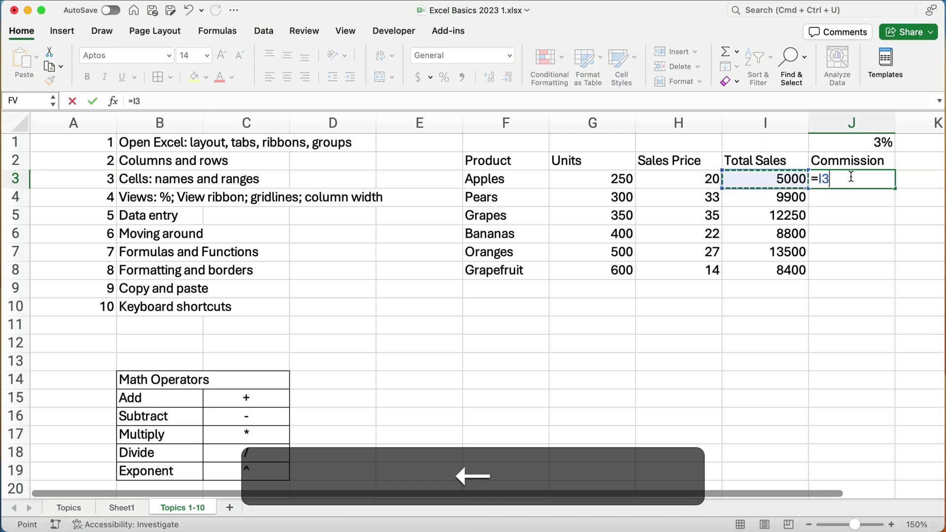
{"action": "type", "text": "*"}
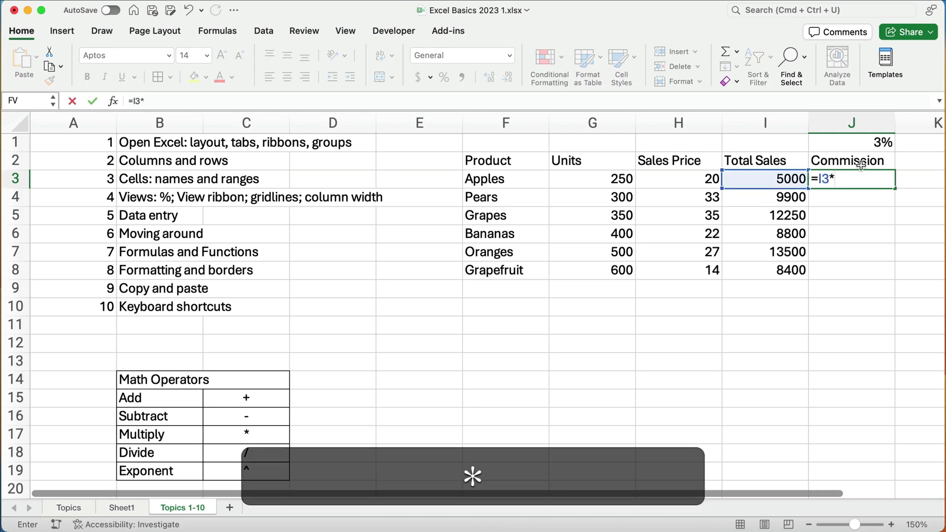
{"action": "left_click", "coordinate": [858, 145]}
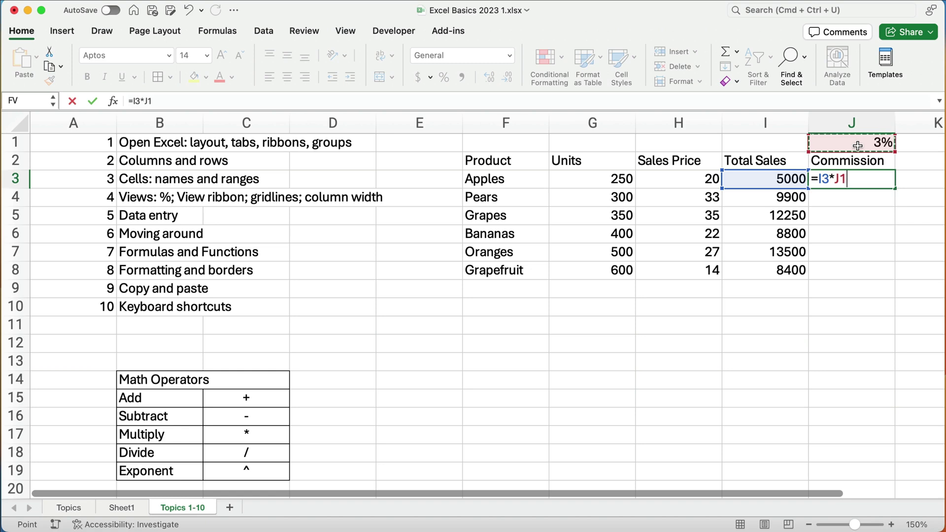
{"action": "key", "text": "Return"}
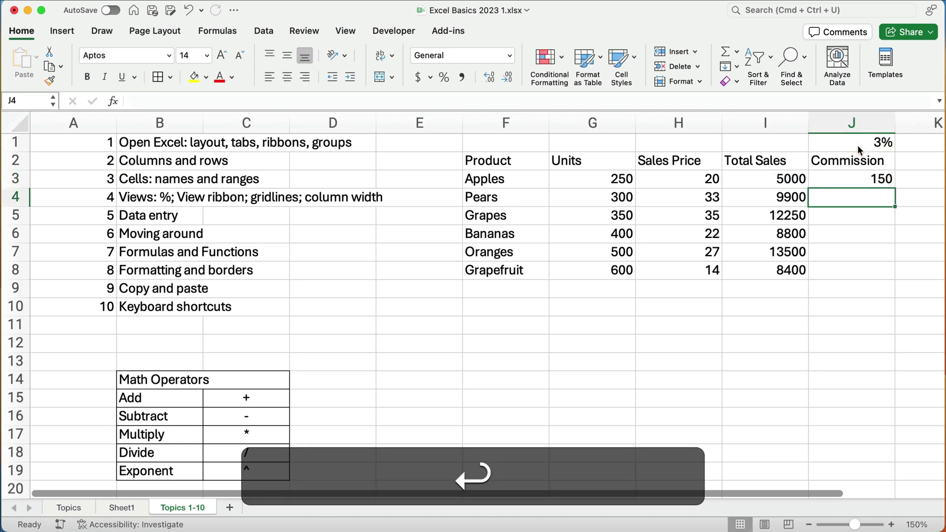
Try to fill the relative Commission formula from J3 down through J8, and clear J4:J8 again
{"action": "left_click", "coordinate": [858, 177]}
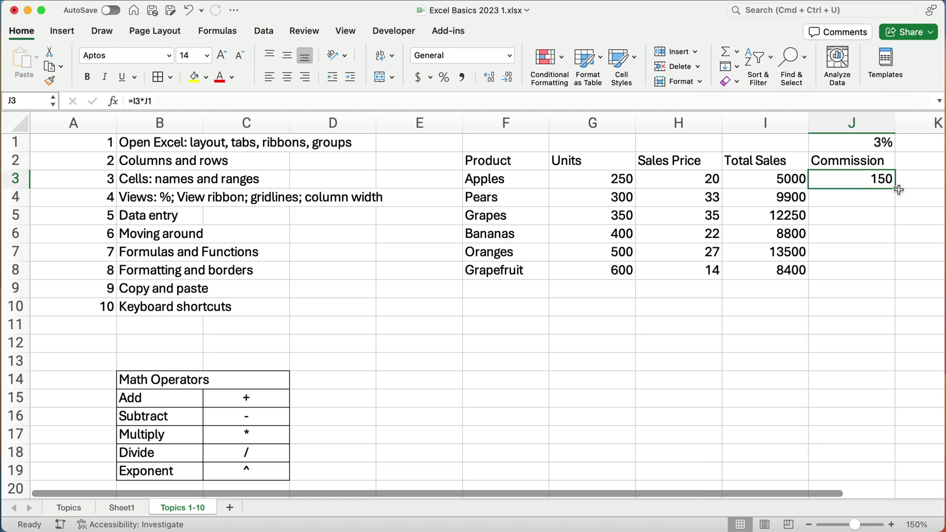
{"action": "left_click_drag", "start_coordinate": [895, 189], "coordinate": [895, 282]}
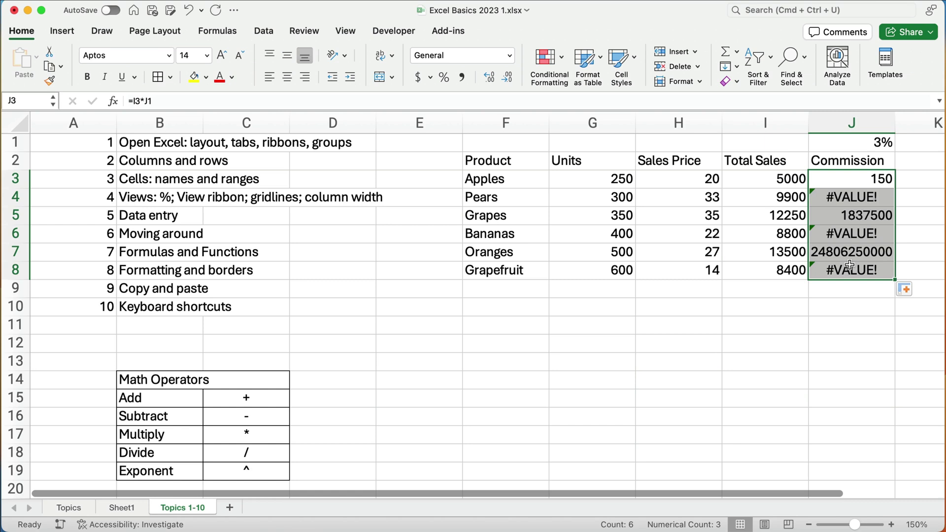
{"action": "left_click", "coordinate": [838, 198]}
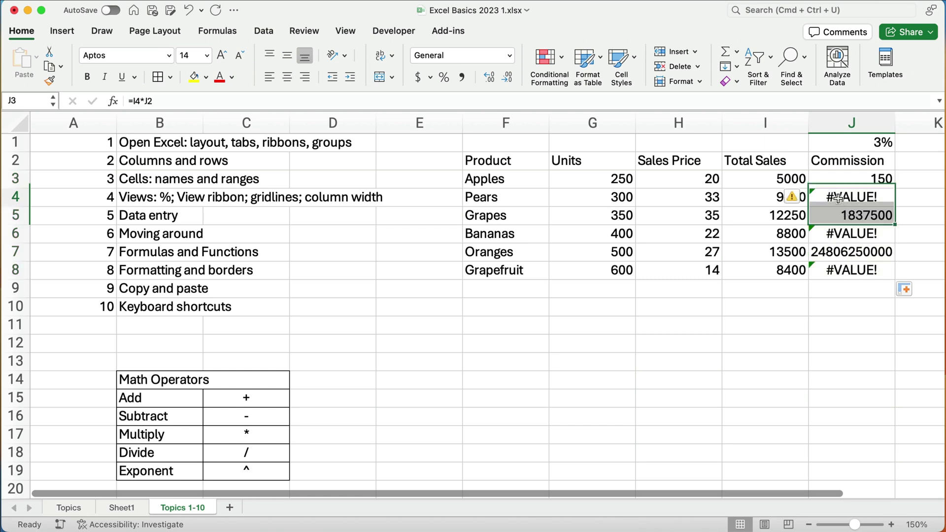
{"action": "left_click_drag", "start_coordinate": [838, 198], "coordinate": [847, 269]}
{"action": "key", "text": "Delete"}
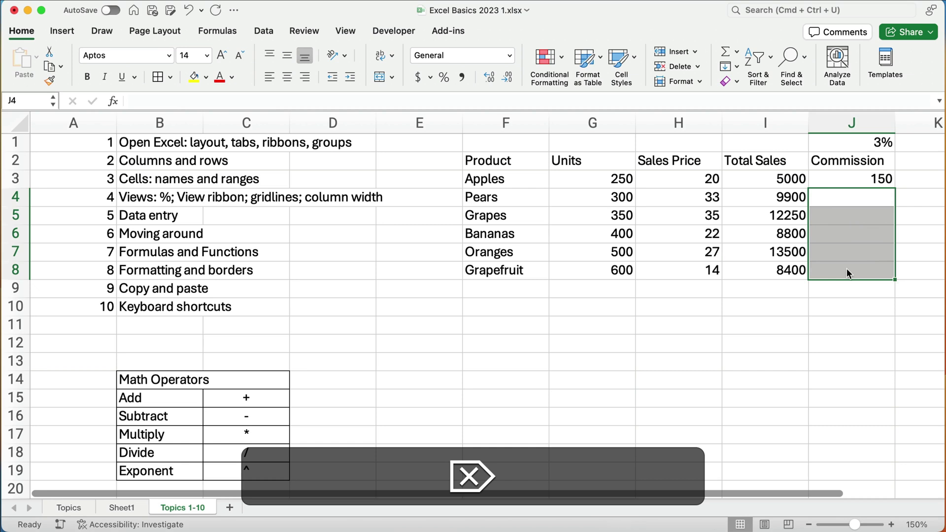
Make the commission rate reference in J3 absolute so the formula reads =I3*$J$1
{"action": "left_click", "coordinate": [849, 181]}
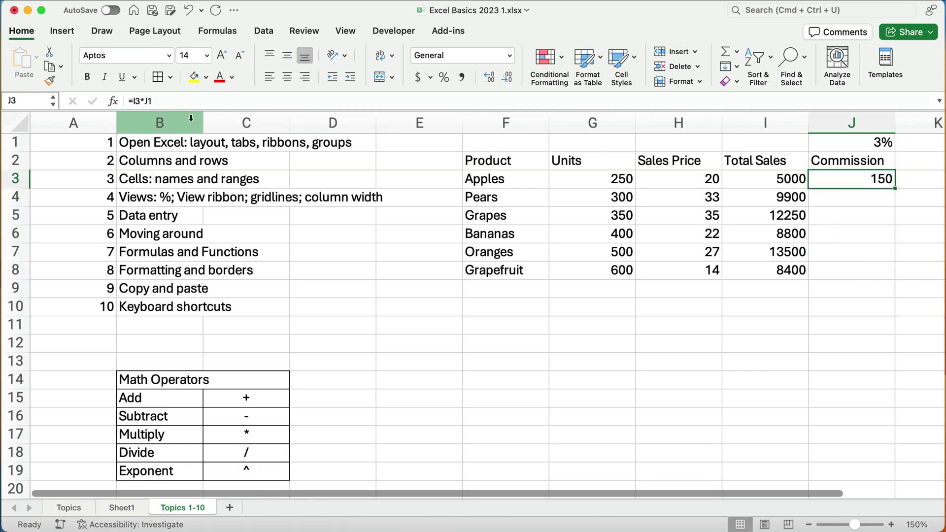
{"action": "left_click", "coordinate": [148, 101]}
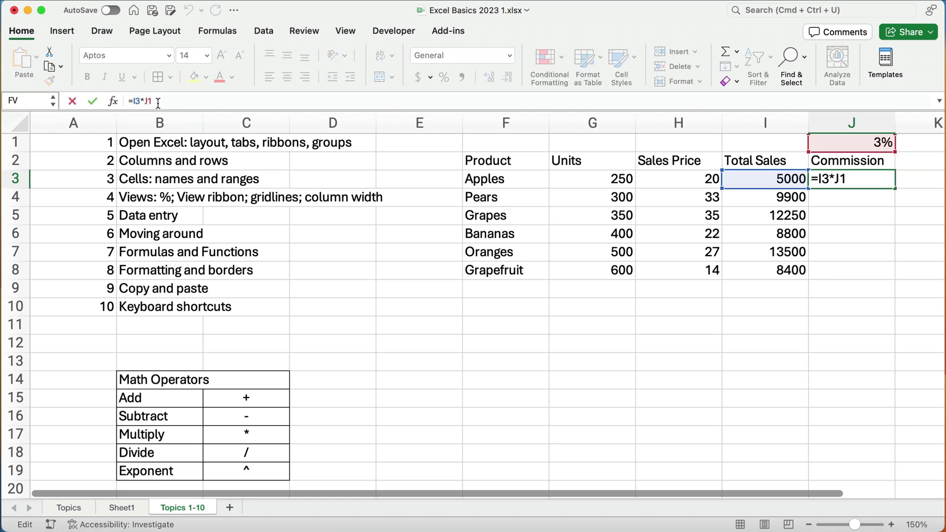
{"action": "double_click", "coordinate": [148, 101]}
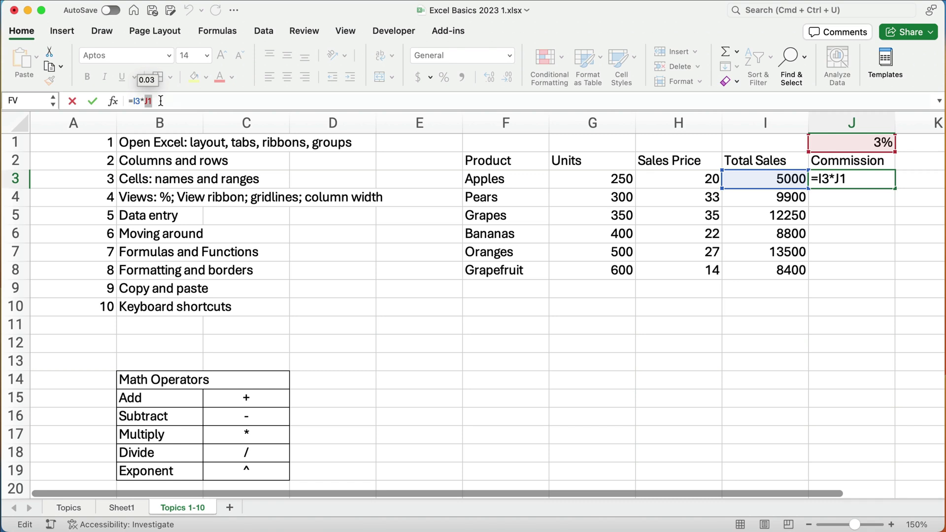
{"action": "key", "text": "F4"}
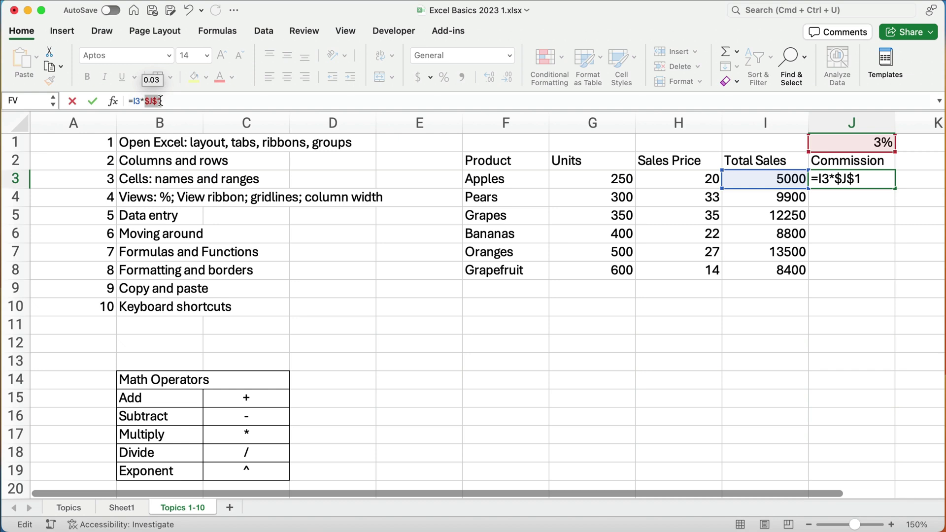
{"action": "key", "text": "Return"}
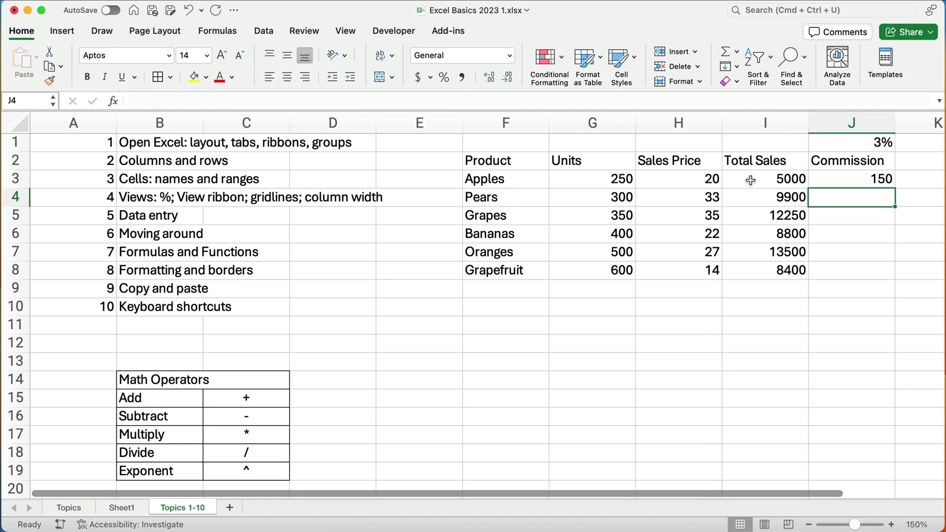
Fill the Commission formula from J3 down through J8 and examine the references in the Grapefruit commission formula
{"action": "left_click", "coordinate": [839, 184]}
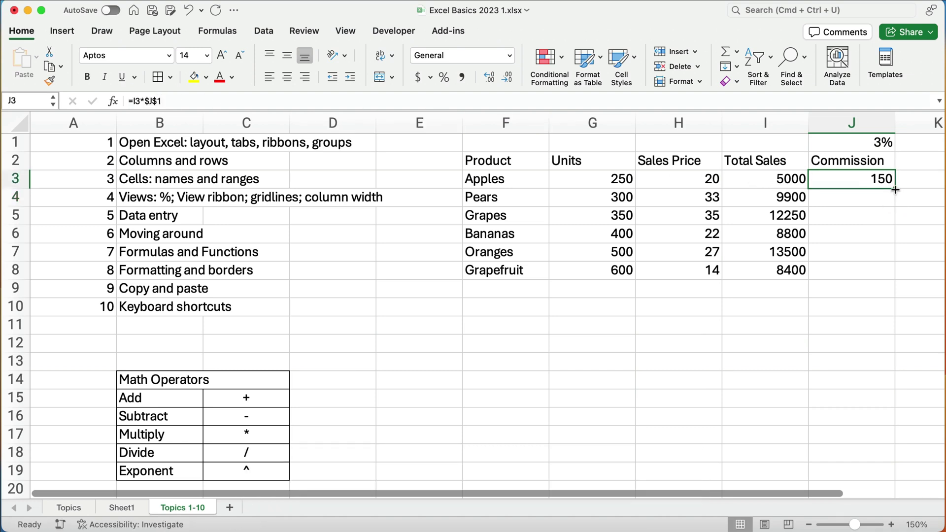
{"action": "double_click", "coordinate": [895, 189]}
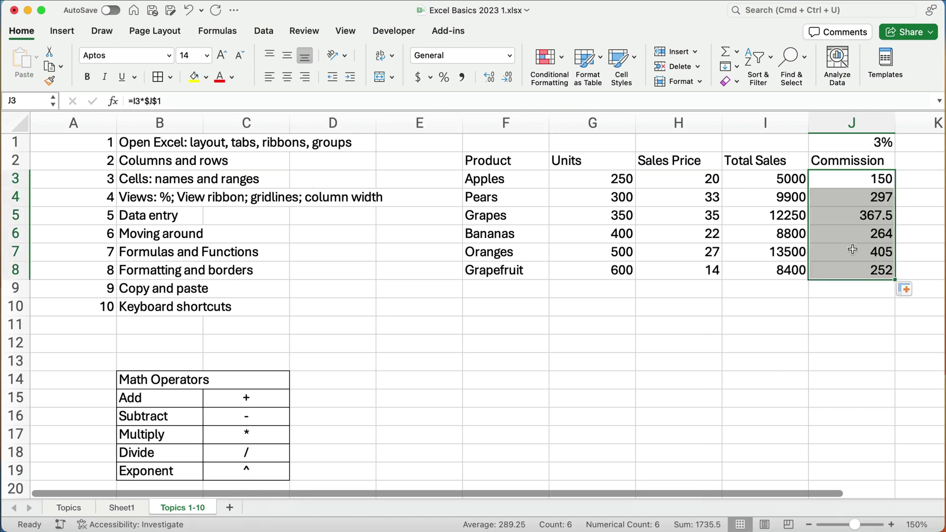
{"action": "left_click", "coordinate": [838, 270]}
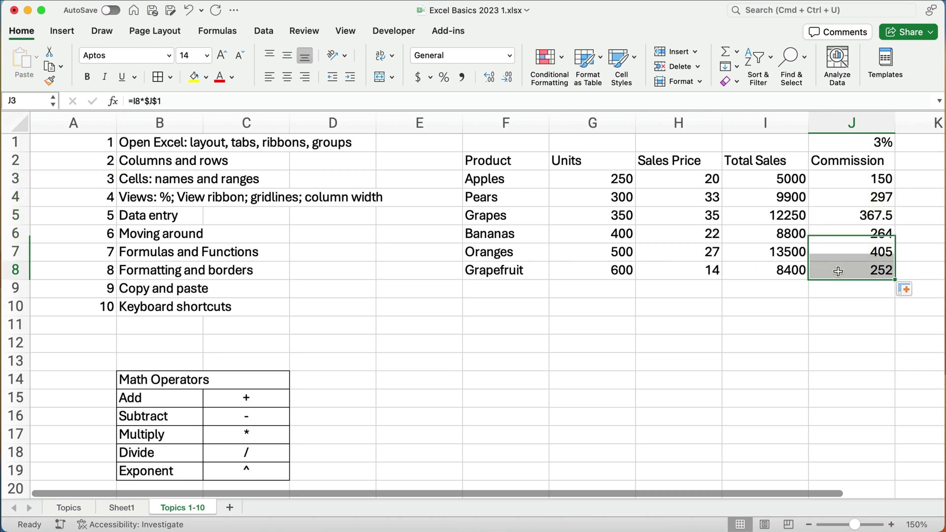
{"action": "left_click", "coordinate": [140, 101]}
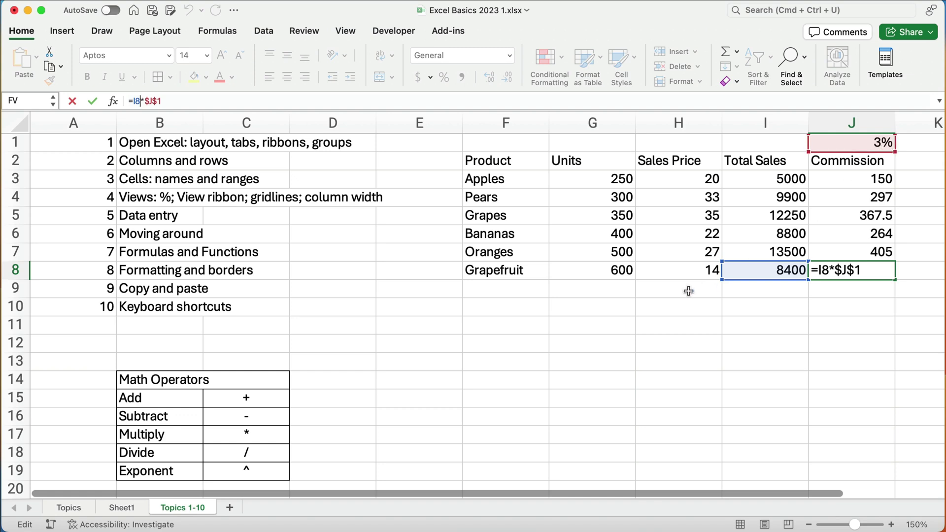
{"action": "key", "text": "Return"}
{"action": "left_click", "coordinate": [565, 343]}
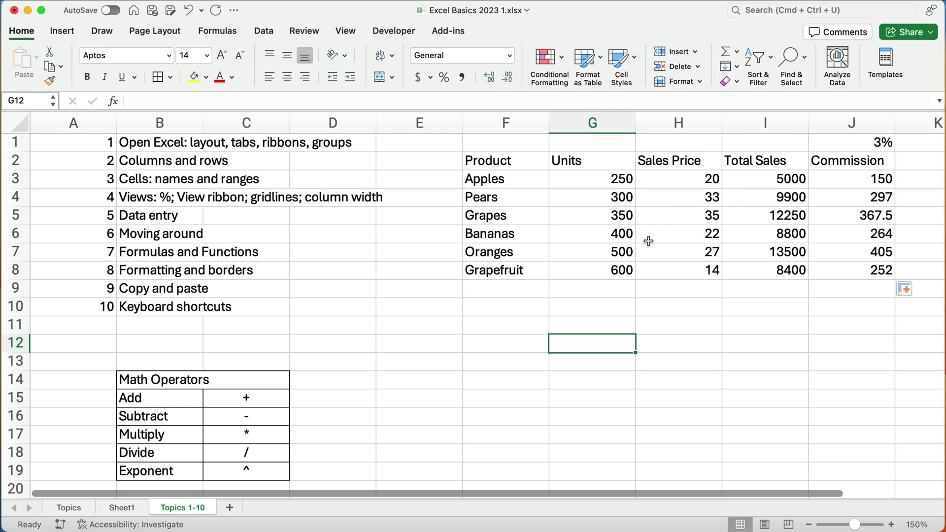
Jump between the edges of the data from G3 down to G8, across to J8 and up to J1
{"action": "left_click", "coordinate": [587, 182]}
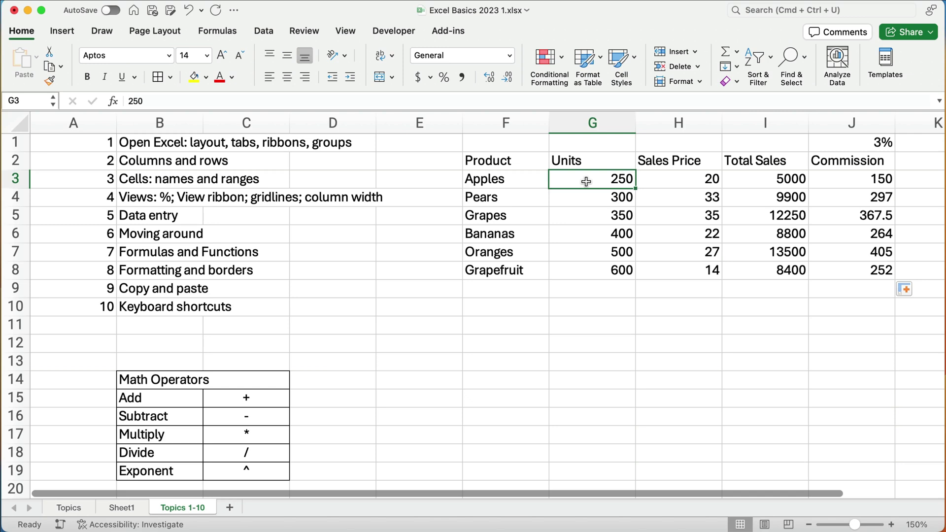
{"action": "key", "text": "super"}
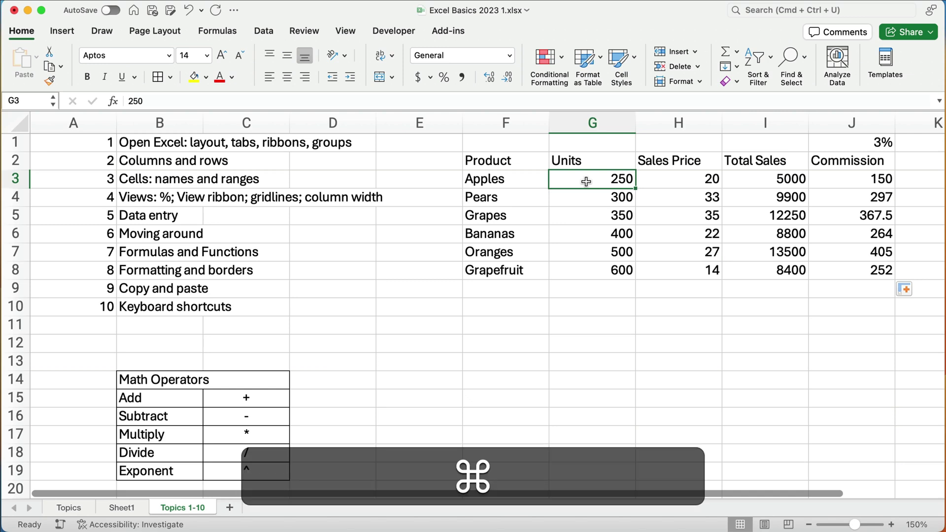
{"action": "key", "text": "super+Down"}
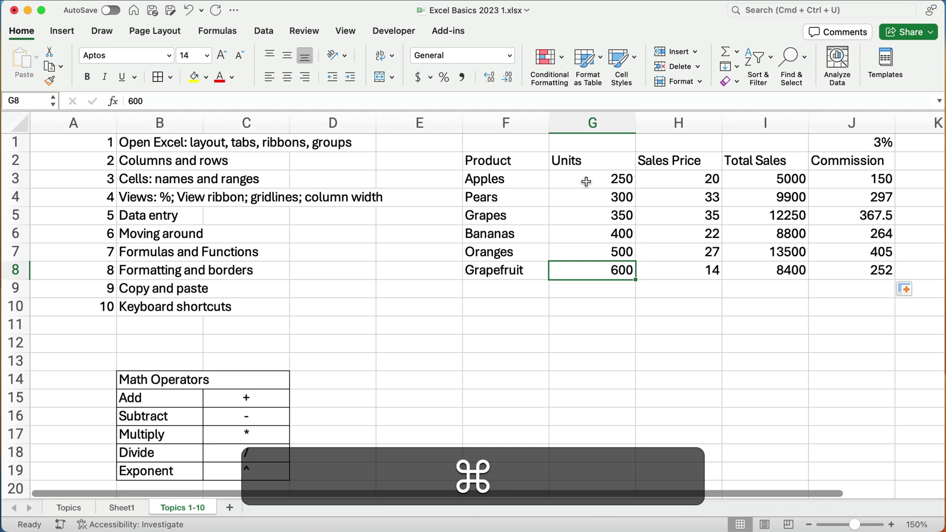
{"action": "key", "text": "super+Right"}
{"action": "key", "text": "super+Up"}
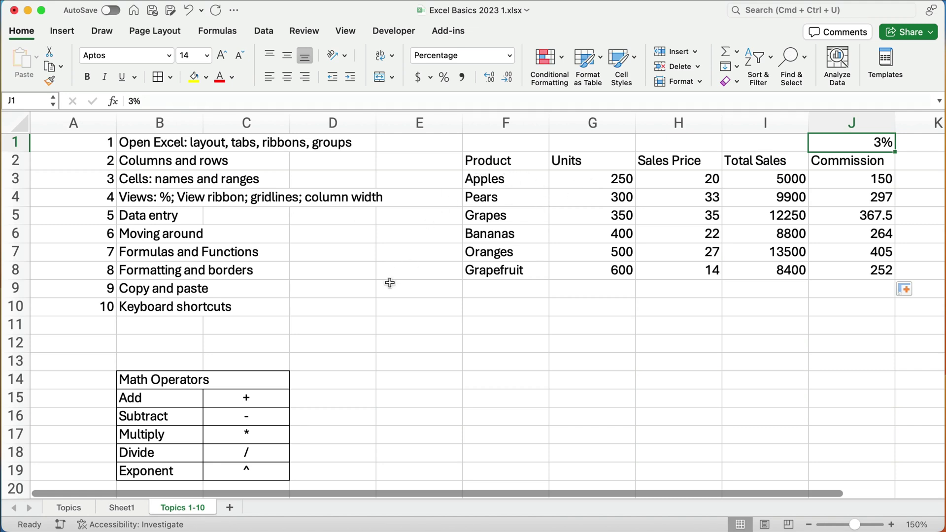
Hide the gridlines on the Topics 1-10 sheet
{"action": "left_click", "coordinate": [355, 285]}
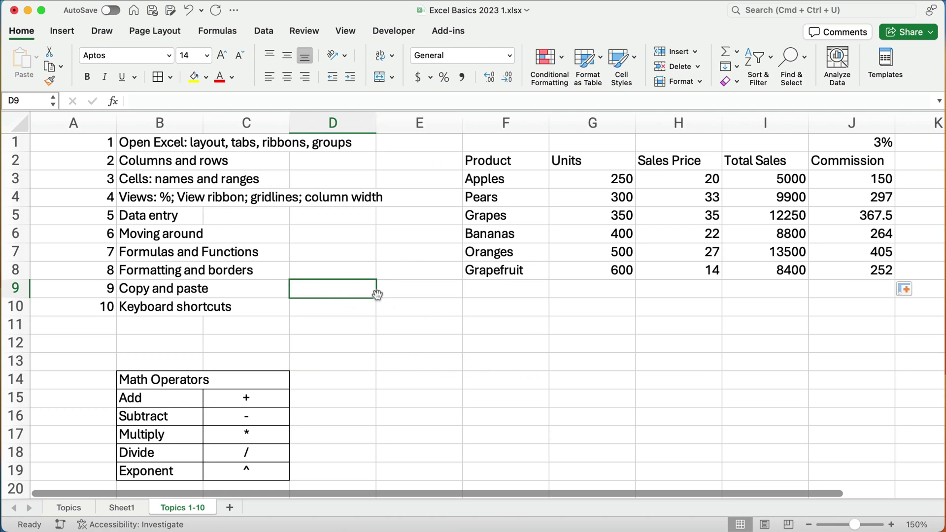
{"action": "left_click", "coordinate": [350, 32]}
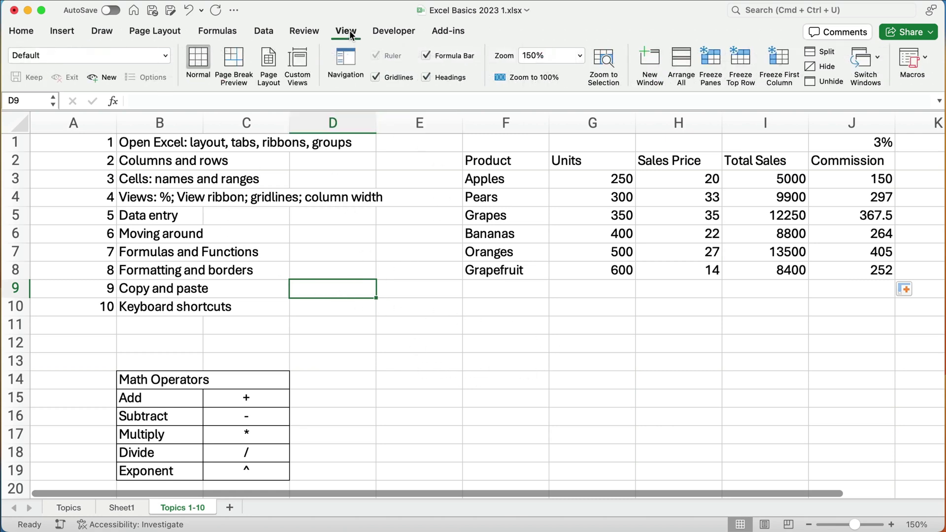
{"action": "left_click", "coordinate": [375, 77]}
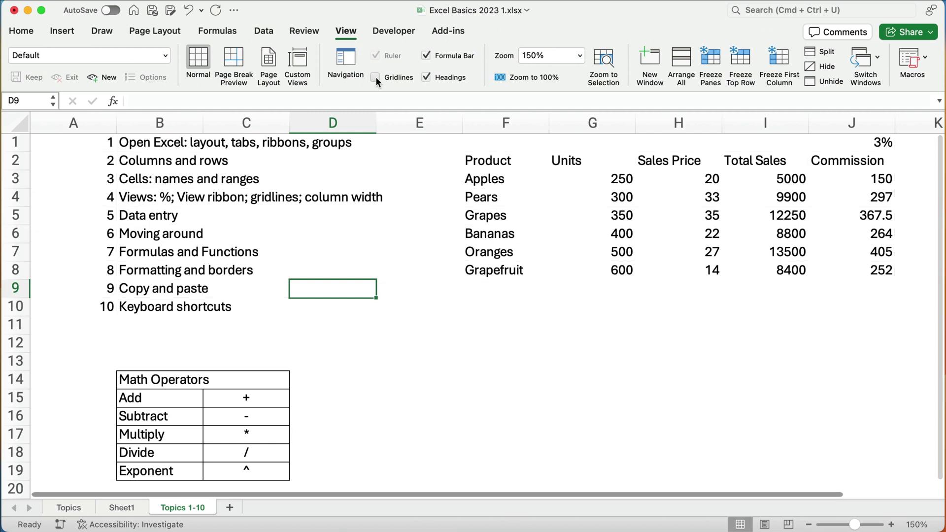
{"action": "left_click", "coordinate": [428, 317]}
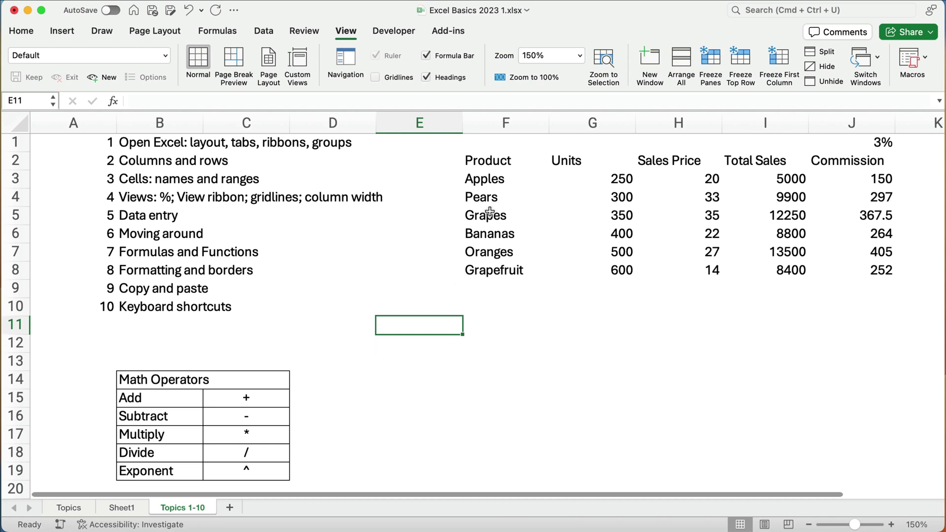
Try applying all borders to the fruit sales table F2:J8, and undo the borders again
{"action": "left_click", "coordinate": [488, 161]}
{"action": "left_click_drag", "start_coordinate": [535, 173], "coordinate": [844, 268]}
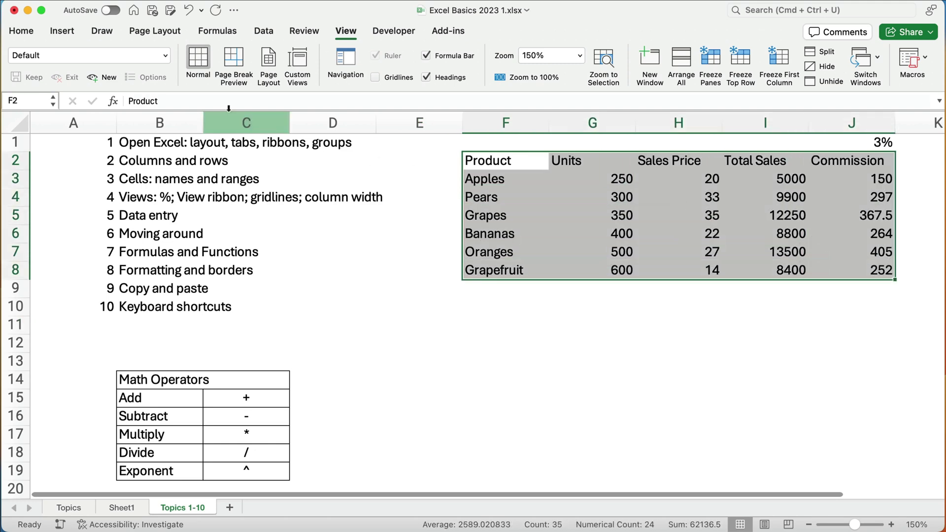
{"action": "left_click", "coordinate": [21, 30]}
{"action": "left_click", "coordinate": [157, 78]}
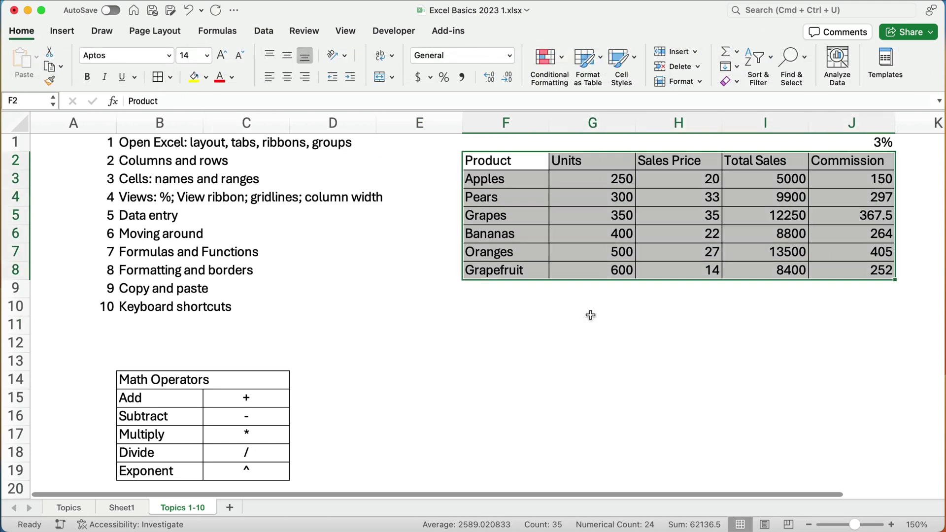
{"action": "left_click", "coordinate": [697, 389]}
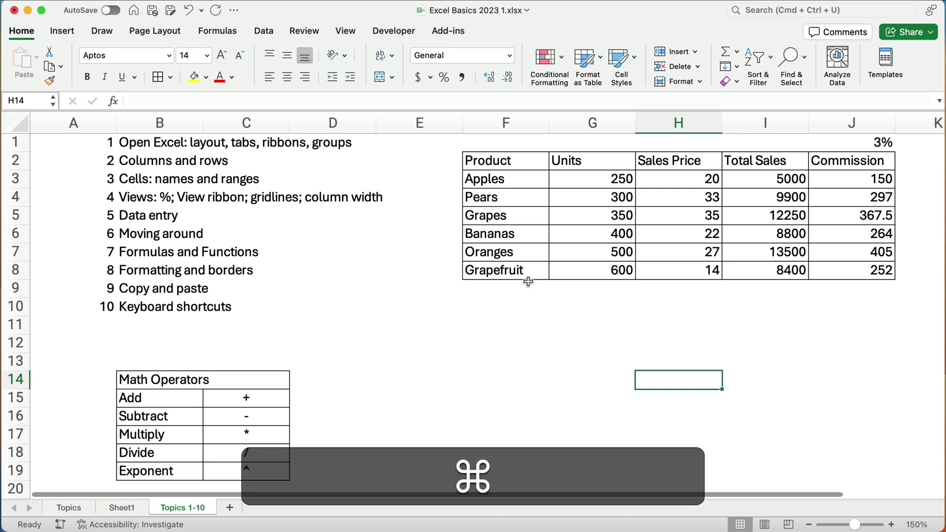
{"action": "key", "text": "cmd+z"}
{"action": "left_click", "coordinate": [622, 305]}
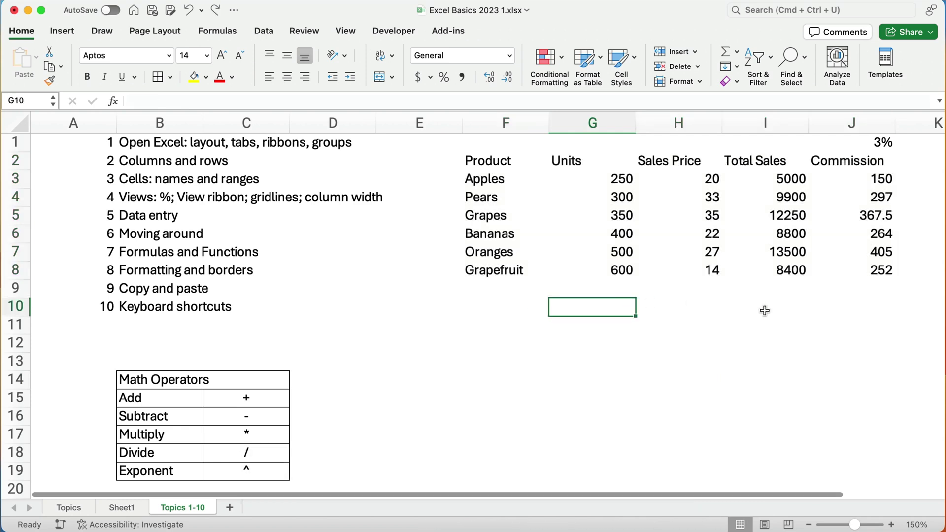
Apply the dollar Accounting format to the sales price, total sales and commission values in H3:J8, with no decimal places
{"action": "left_click_drag", "start_coordinate": [682, 181], "coordinate": [839, 270]}
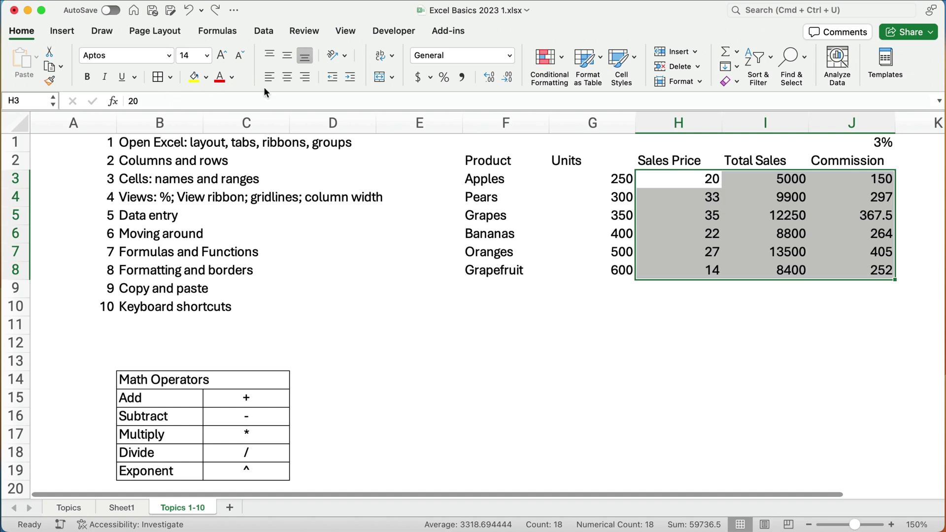
{"action": "left_click", "coordinate": [420, 78]}
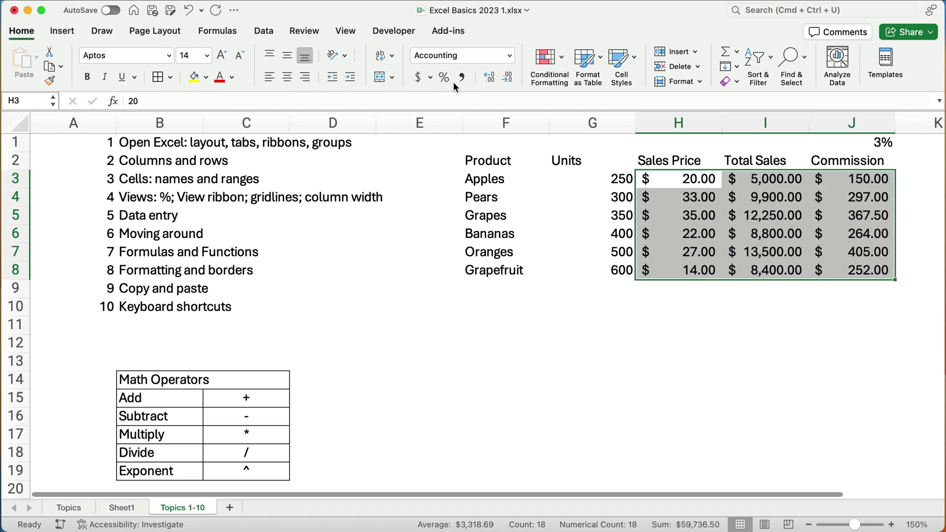
{"action": "left_click", "coordinate": [490, 79]}
{"action": "left_click", "coordinate": [489, 79]}
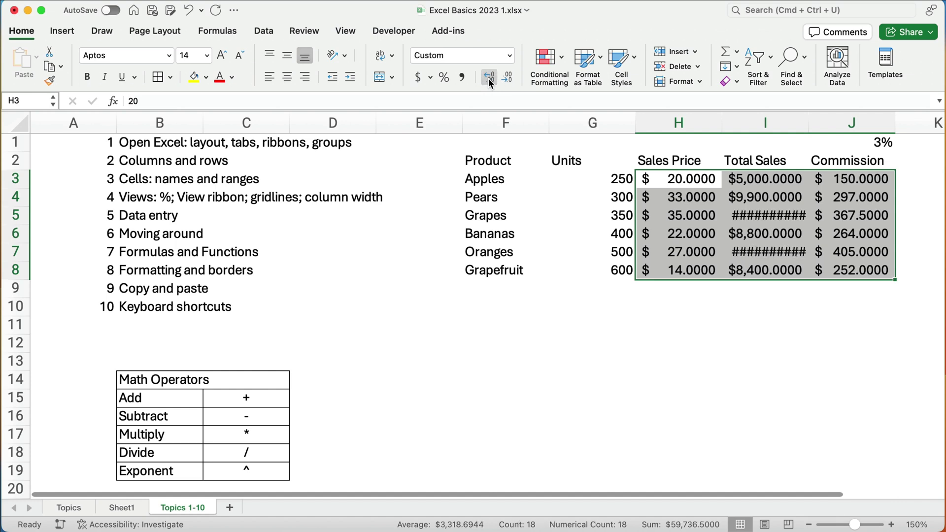
{"action": "left_click", "coordinate": [507, 78]}
{"action": "left_click", "coordinate": [507, 78]}
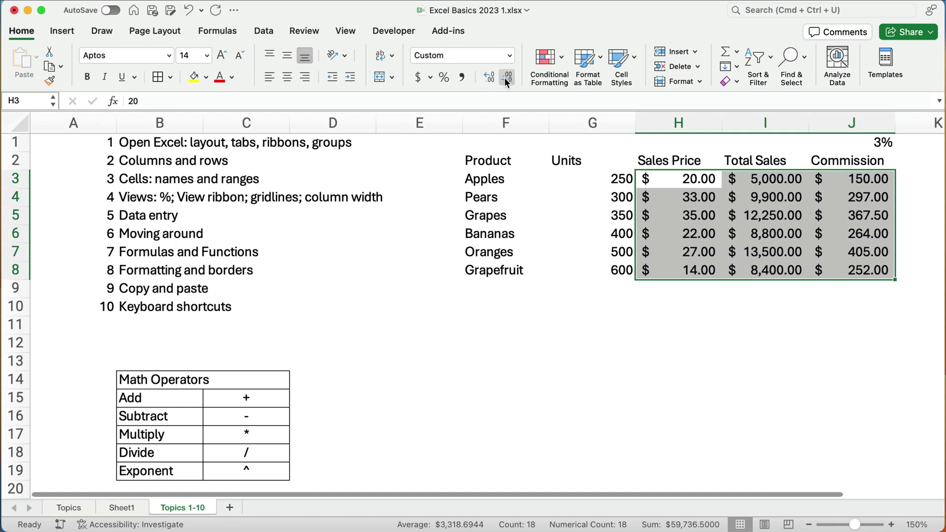
{"action": "left_click", "coordinate": [507, 78]}
{"action": "left_click", "coordinate": [507, 78]}
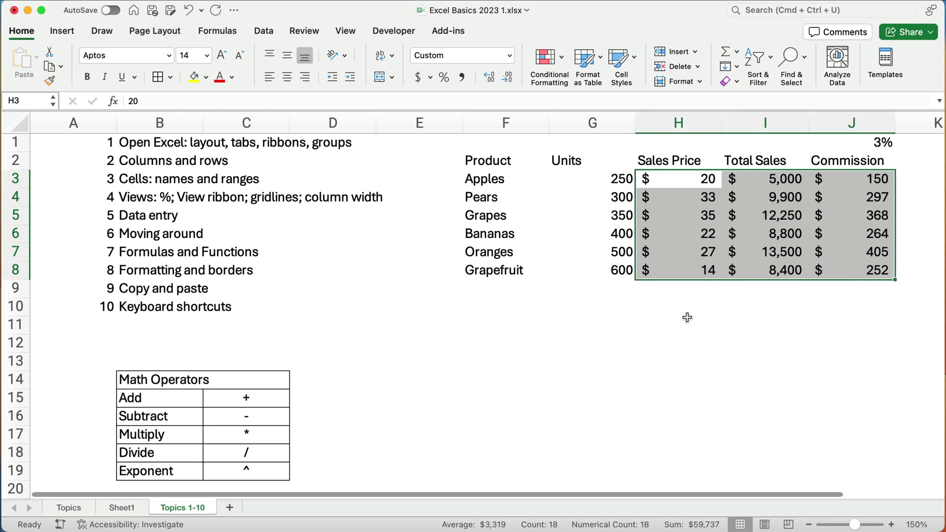
Try a wider and a narrower Units column, and autofit column G to its contents
{"action": "left_click", "coordinate": [488, 163]}
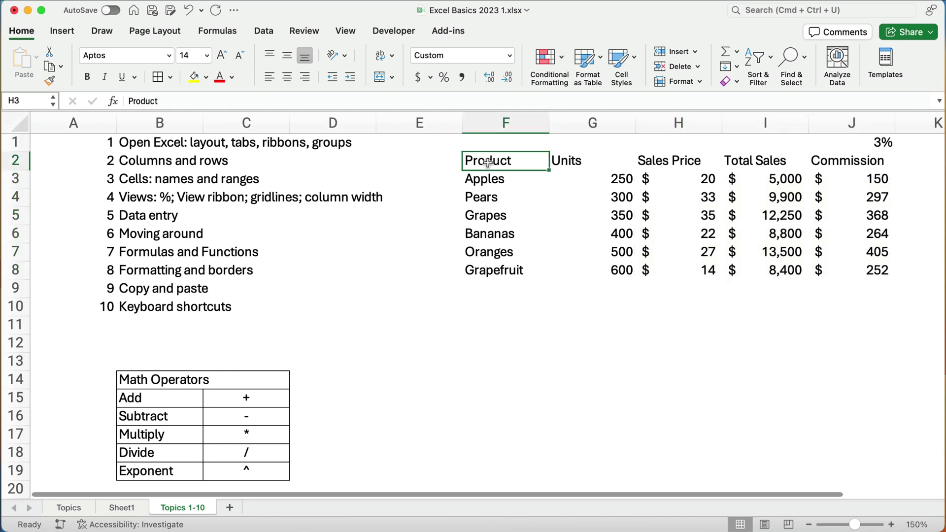
{"action": "left_click", "coordinate": [579, 127]}
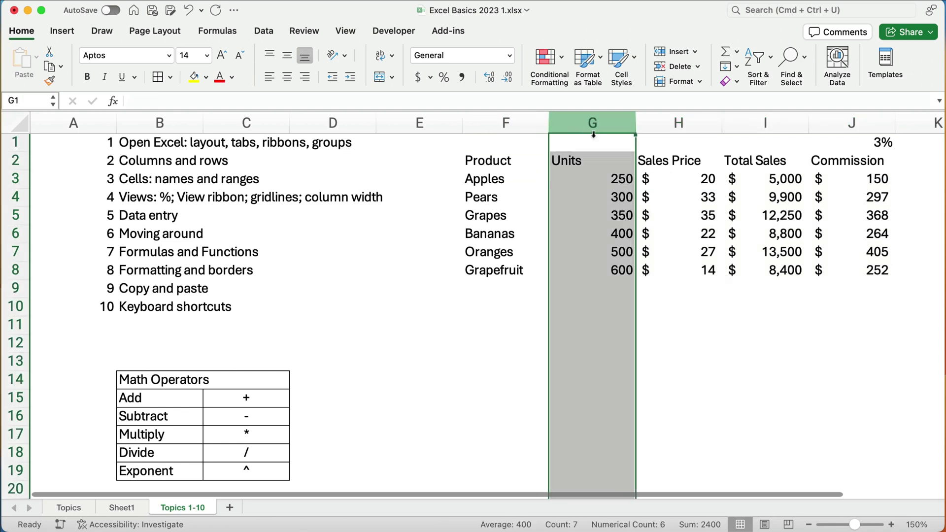
{"action": "left_click_drag", "start_coordinate": [635, 123], "coordinate": [700, 122]}
{"action": "left_click_drag", "start_coordinate": [653, 121], "coordinate": [614, 121]}
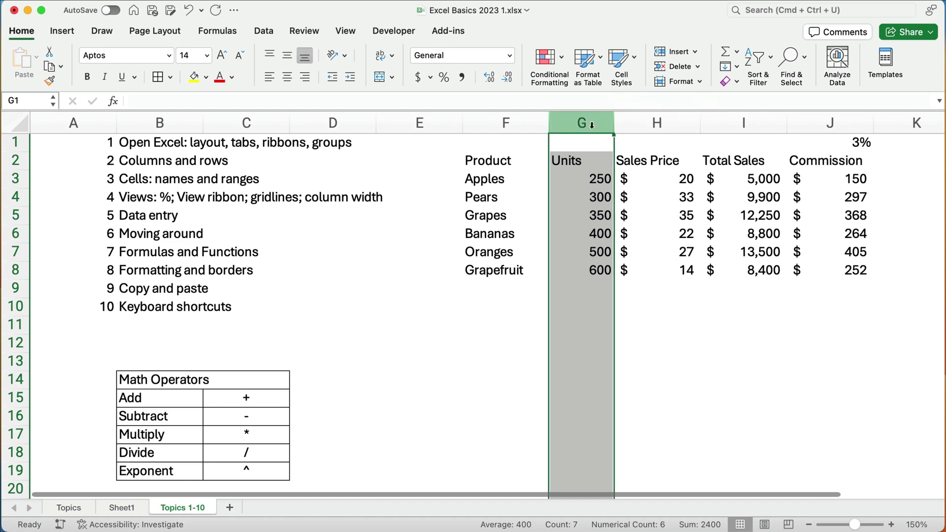
{"action": "double_click", "coordinate": [614, 123]}
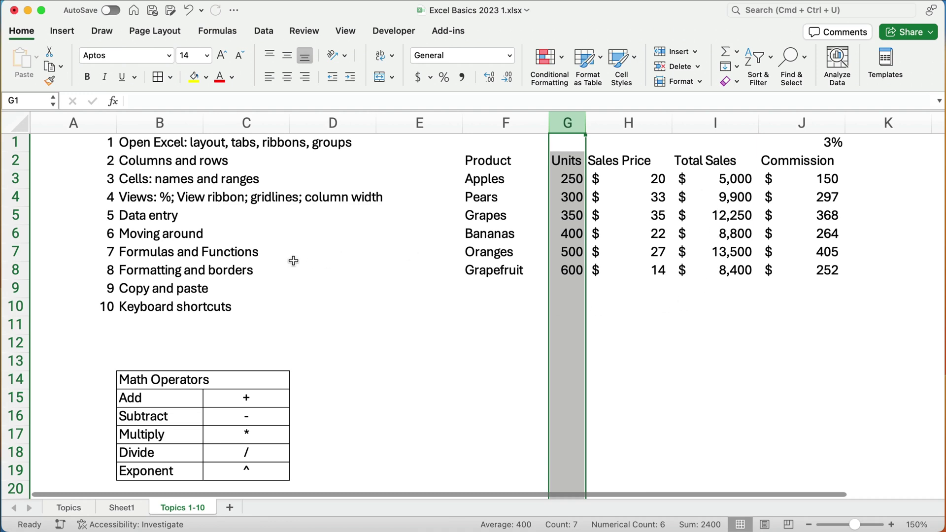
Total the Total Sales column by entering =SUM(I3:I8) in I9
{"action": "left_click", "coordinate": [724, 287]}
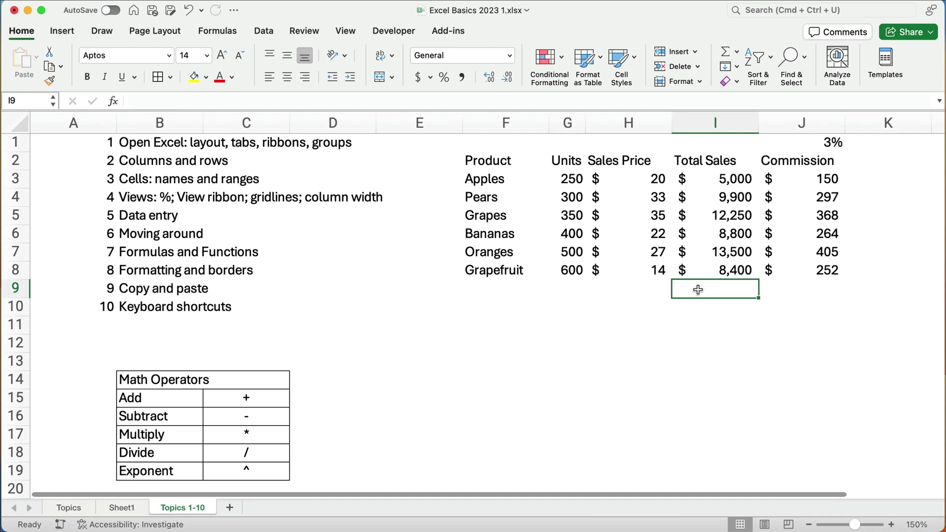
{"action": "type", "text": "=su"}
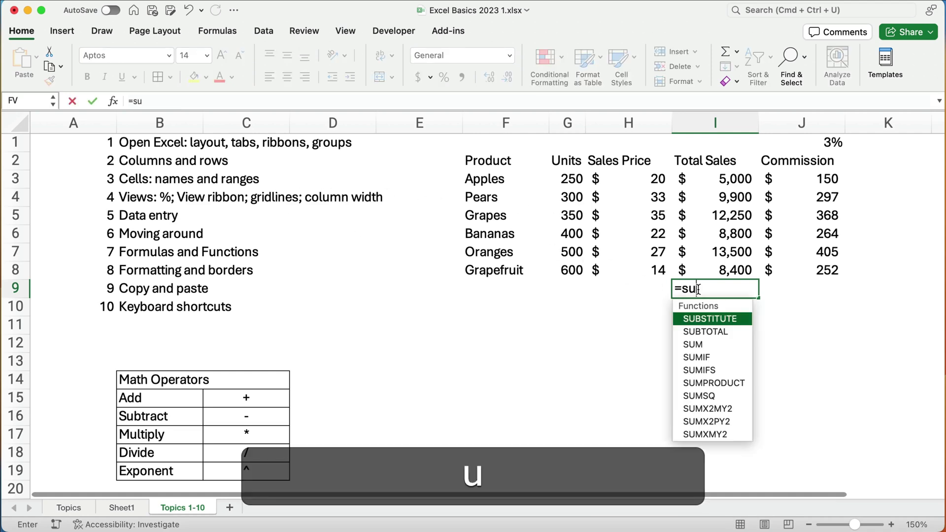
{"action": "type", "text": "m("}
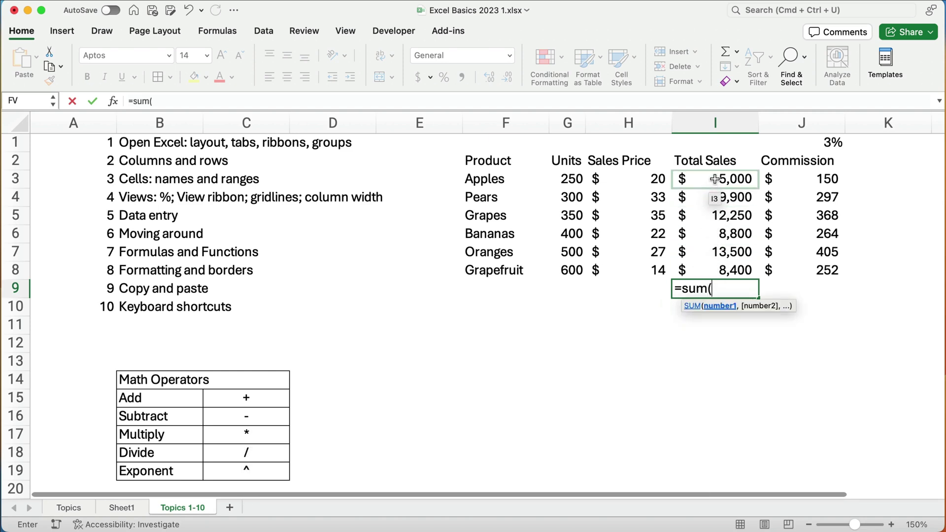
{"action": "left_click_drag", "start_coordinate": [719, 178], "coordinate": [713, 265]}
{"action": "type", "text": ")"}
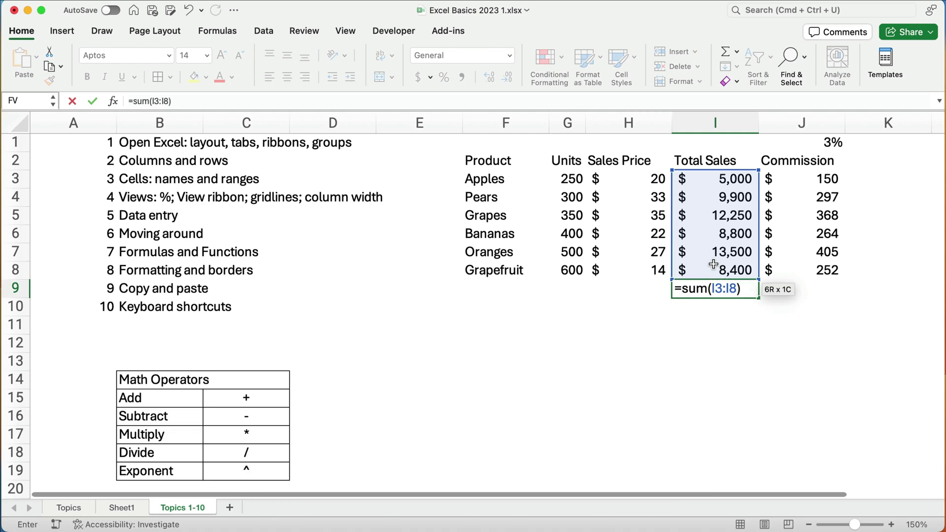
{"action": "key", "text": "Return"}
{"action": "key", "text": "Up"}
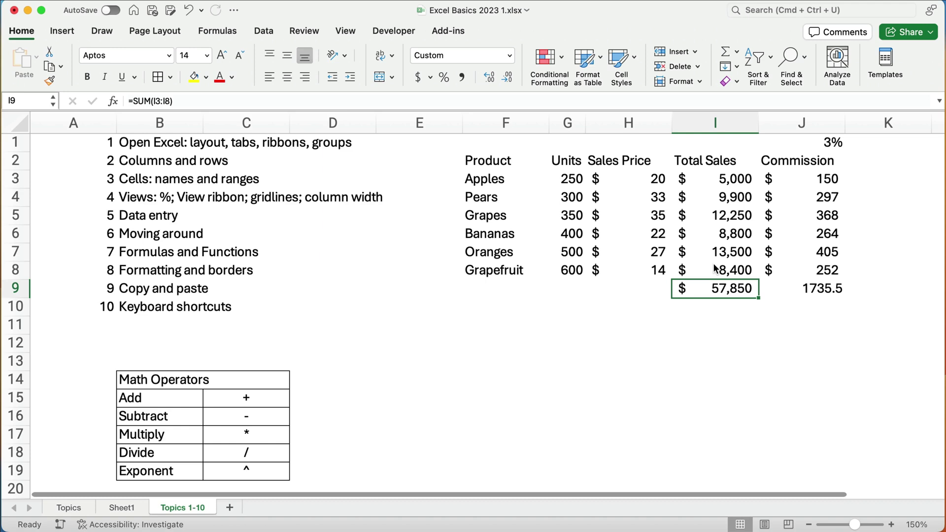
Clear the automatically filled commission formula in J9 and the total in I9
{"action": "left_click", "coordinate": [822, 290]}
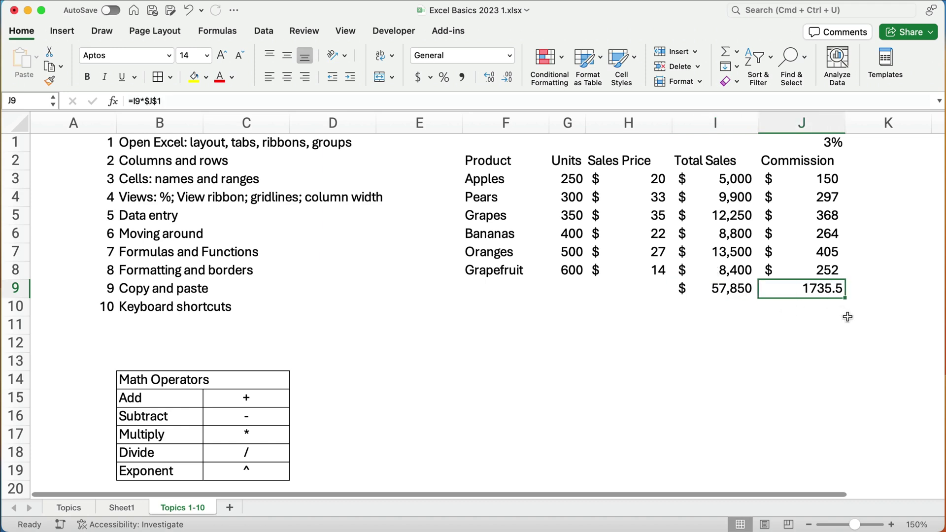
{"action": "key", "text": "Delete"}
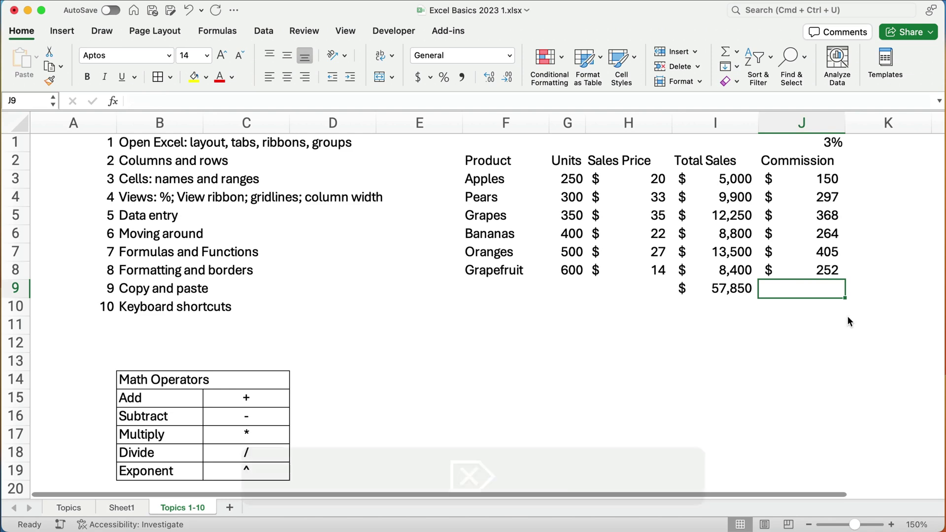
{"action": "left_click", "coordinate": [726, 291]}
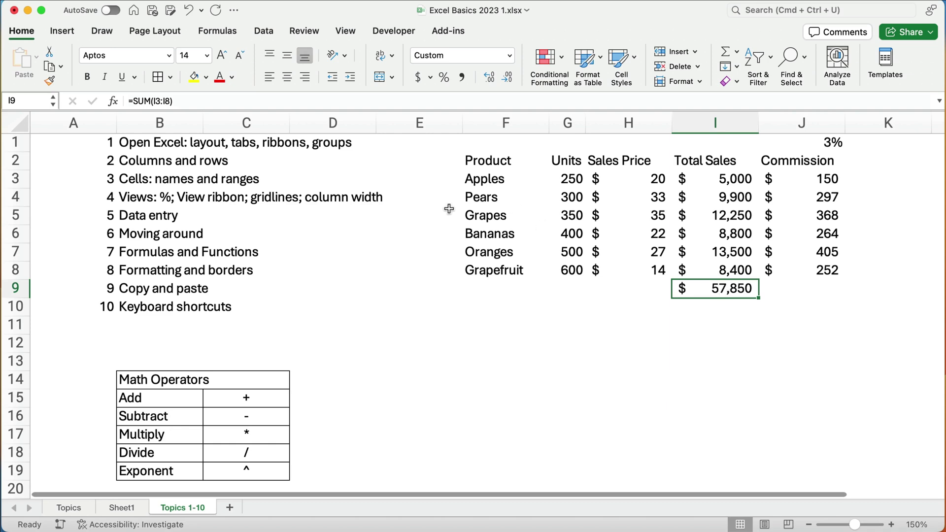
{"action": "key", "text": "Delete"}
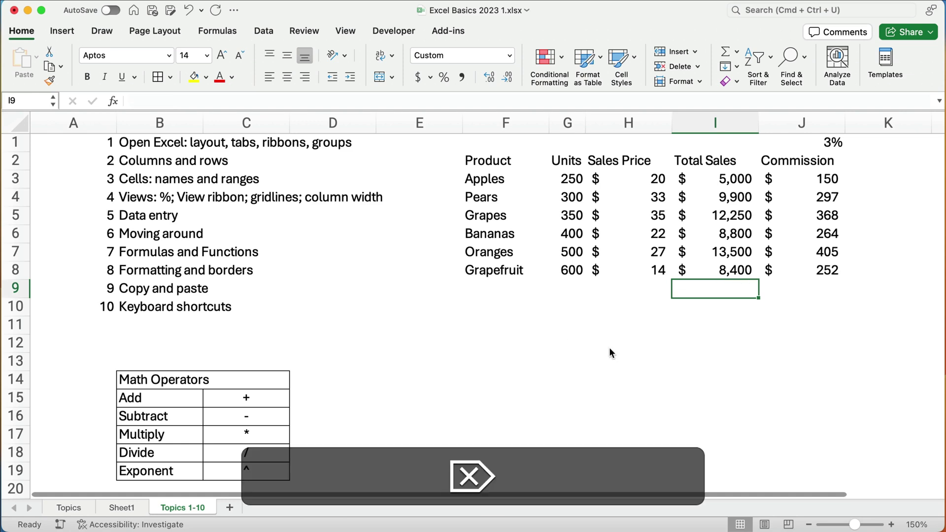
Search the Formula Builder for sum and insert the SUM function in I9
{"action": "left_click", "coordinate": [114, 102]}
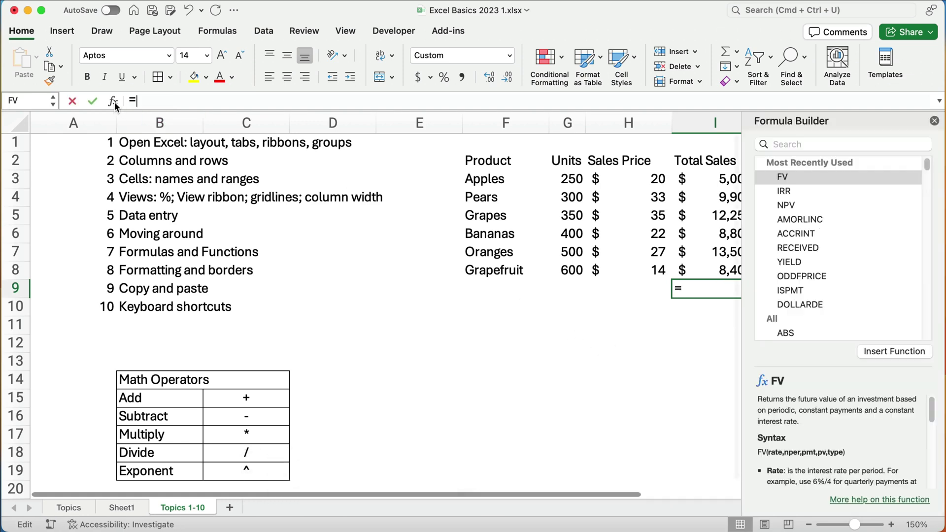
{"action": "left_click", "coordinate": [788, 146]}
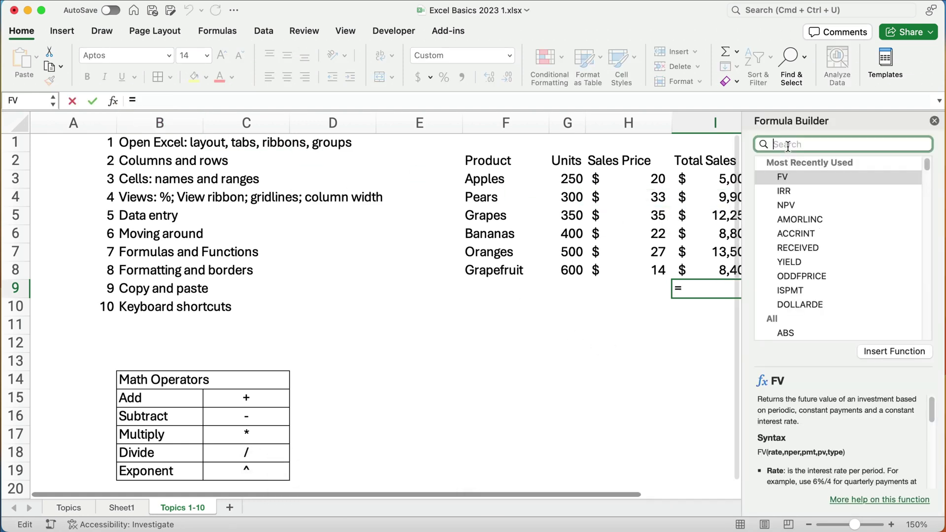
{"action": "type", "text": "sum"}
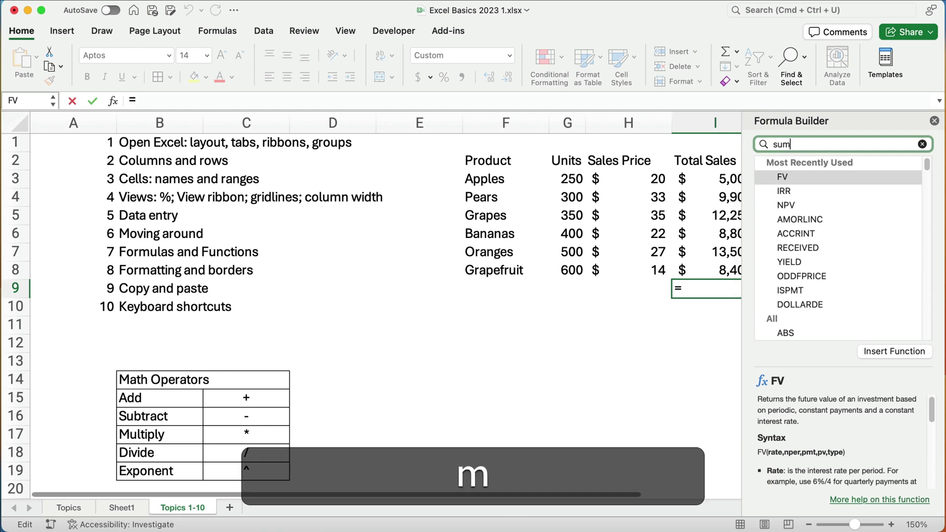
{"action": "key", "text": "Return"}
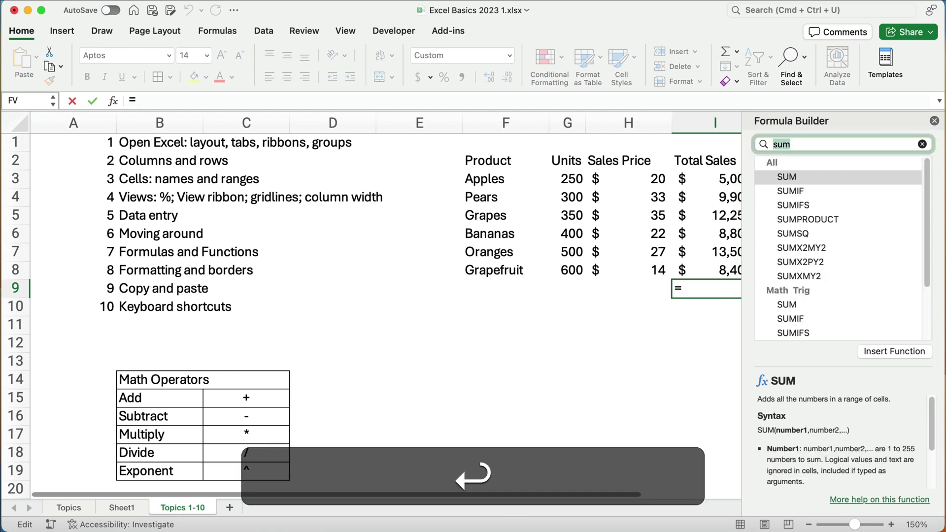
{"action": "double_click", "coordinate": [838, 174]}
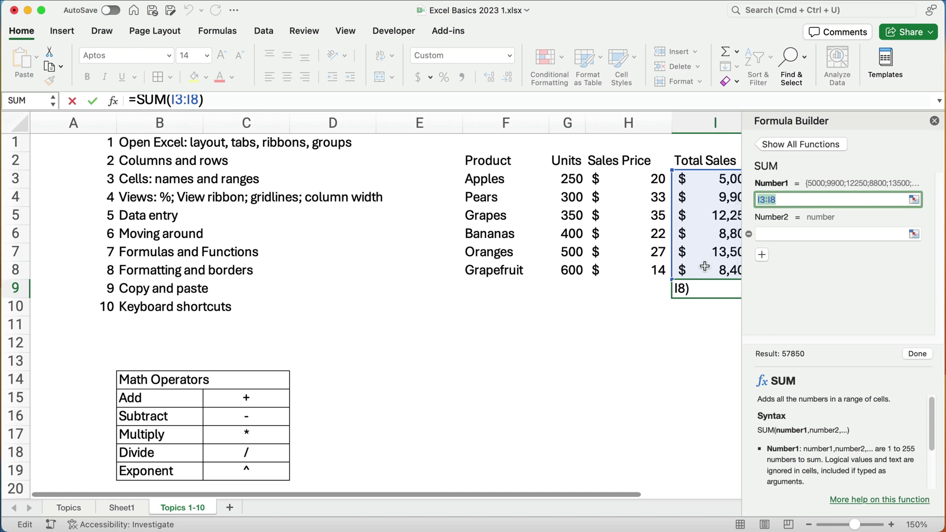
Try other ranges for SUM's first argument, settle on I3:I8, and complete the formula in I9, closing the Formula Builder
{"action": "left_click_drag", "start_coordinate": [702, 179], "coordinate": [711, 257]}
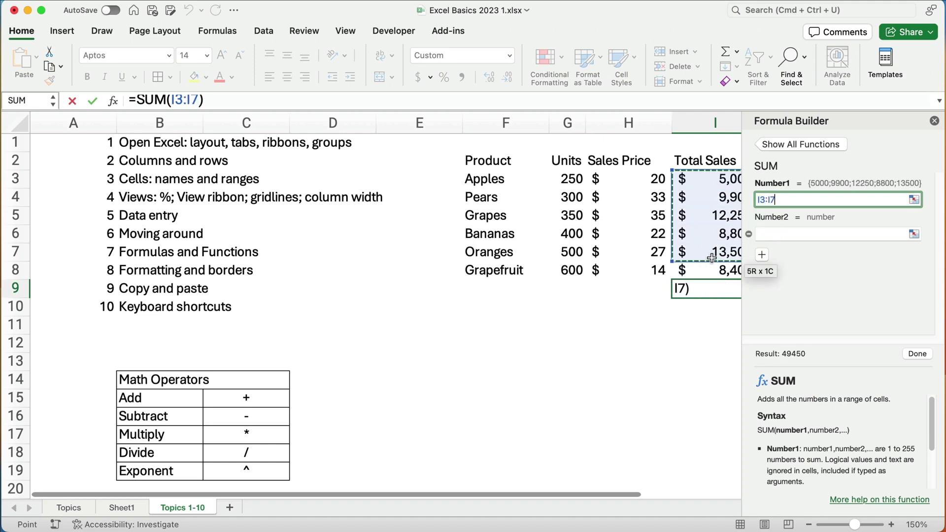
{"action": "left_click_drag", "start_coordinate": [566, 180], "coordinate": [731, 266]}
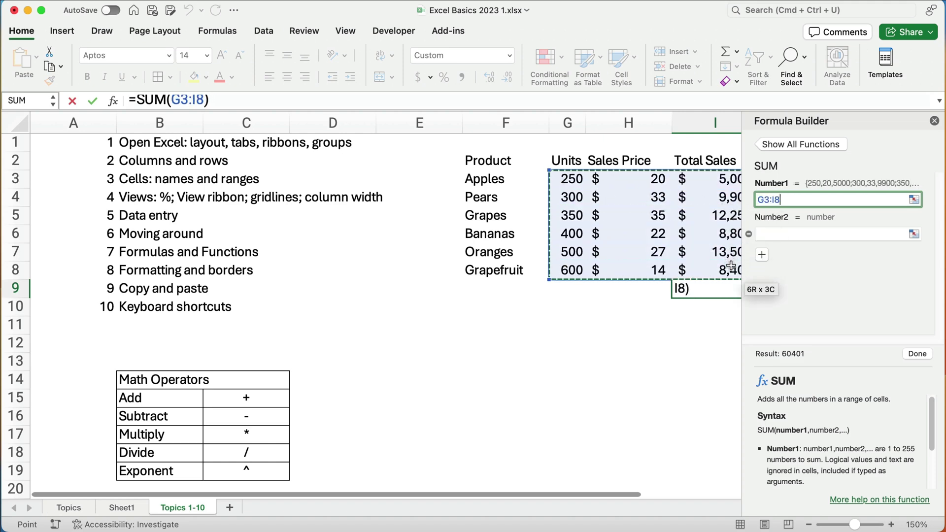
{"action": "left_click_drag", "start_coordinate": [710, 179], "coordinate": [716, 268]}
{"action": "left_click", "coordinate": [916, 354]}
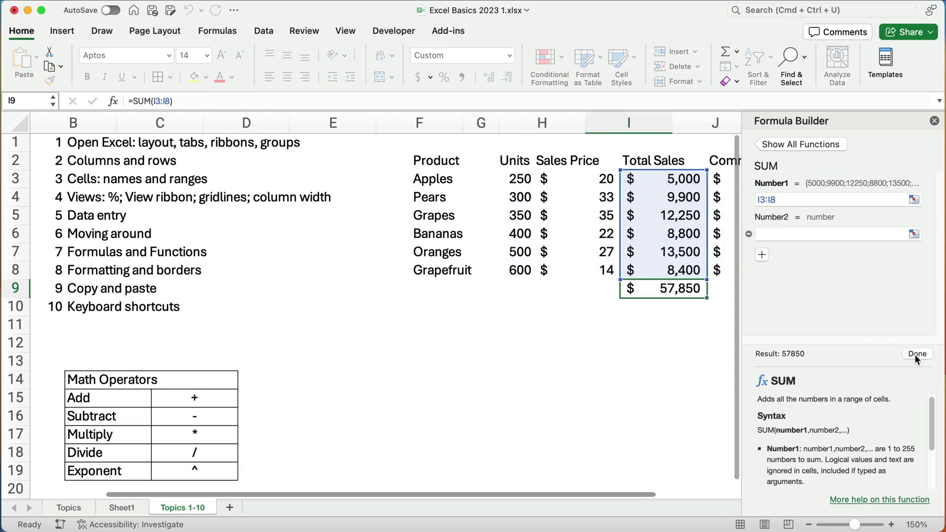
{"action": "left_click", "coordinate": [935, 120]}
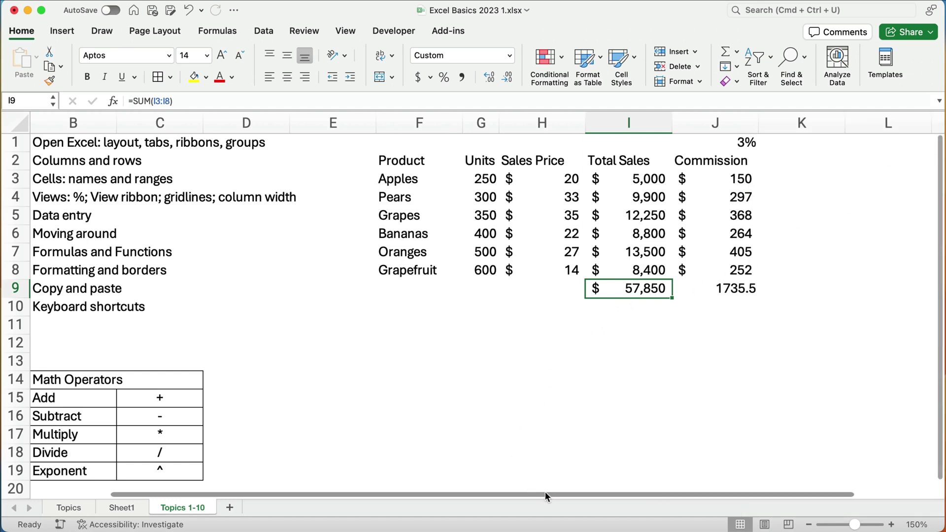
Clear the contents of J9 and the Total Sales sum in I9
{"action": "left_click_drag", "start_coordinate": [545, 494], "coordinate": [442, 490]}
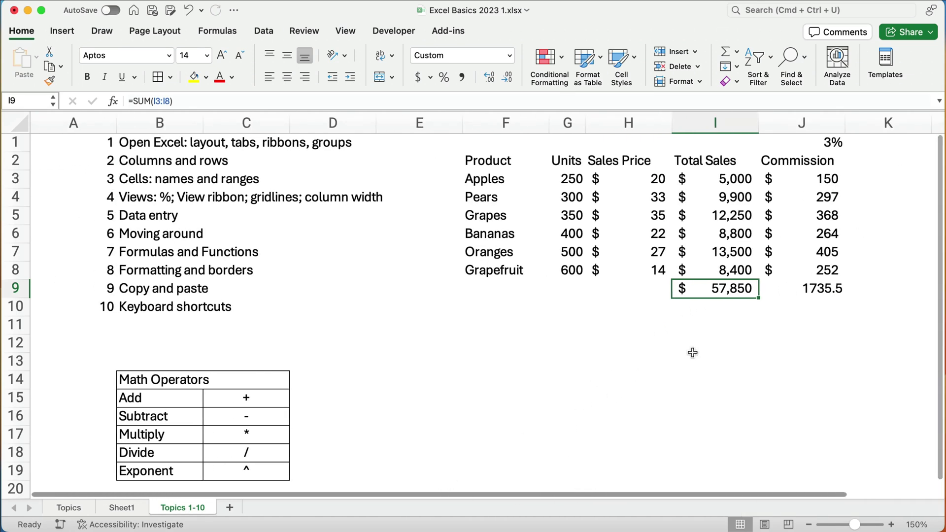
{"action": "left_click", "coordinate": [814, 292]}
{"action": "key", "text": "Delete"}
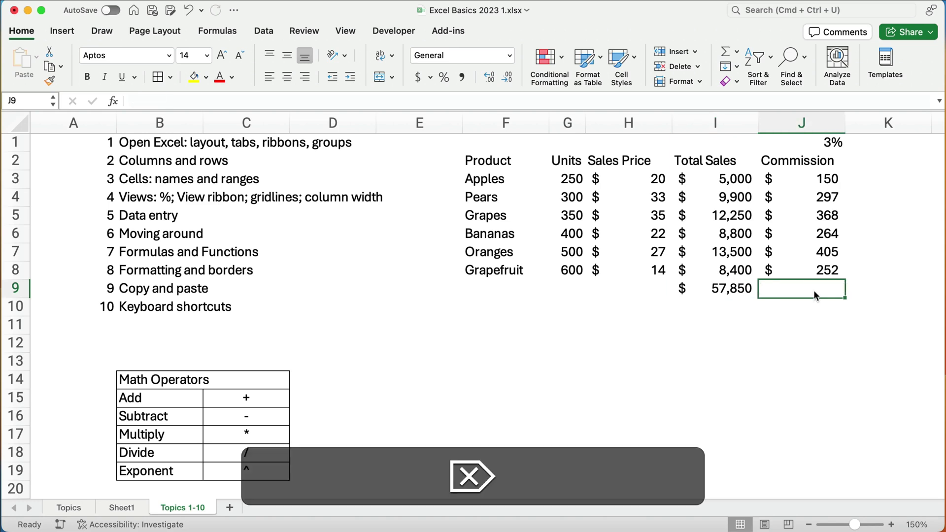
{"action": "left_click", "coordinate": [739, 290]}
{"action": "key", "text": "Delete"}
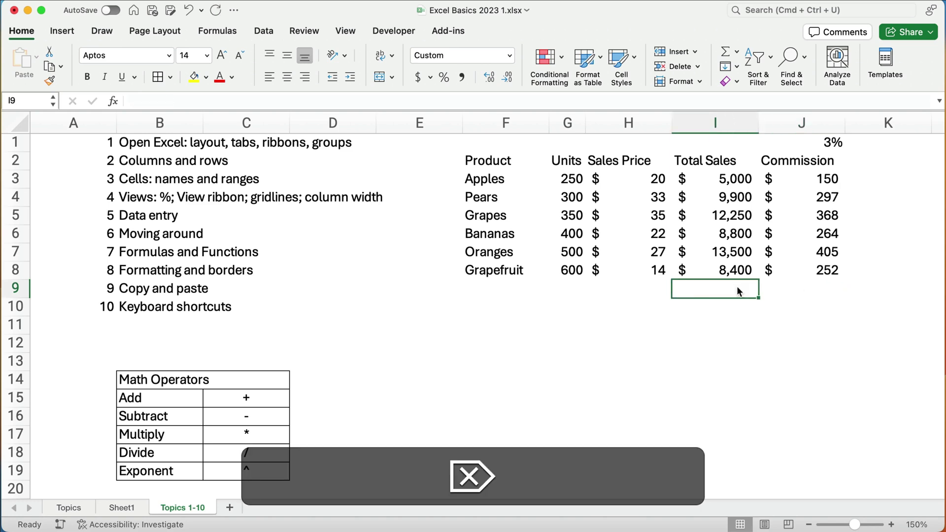
Use AutoSum on the selected range I3:I9 to total the Total Sales column in I9
{"action": "left_click_drag", "start_coordinate": [711, 179], "coordinate": [713, 287]}
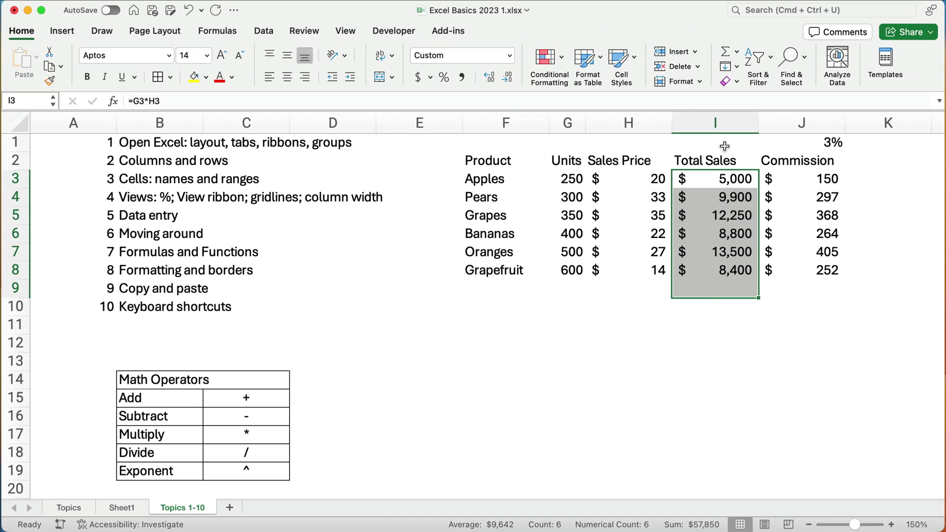
{"action": "left_click", "coordinate": [736, 56]}
{"action": "left_click", "coordinate": [734, 289]}
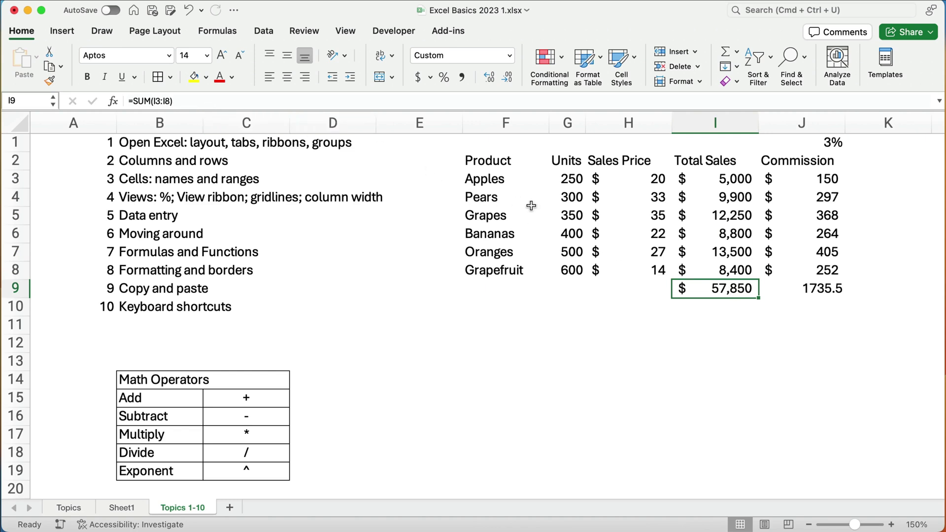
Clear I9 and AutoSum the column again as =SUM(I3:I8), inspecting and accepting the formula
{"action": "key", "text": "Delete"}
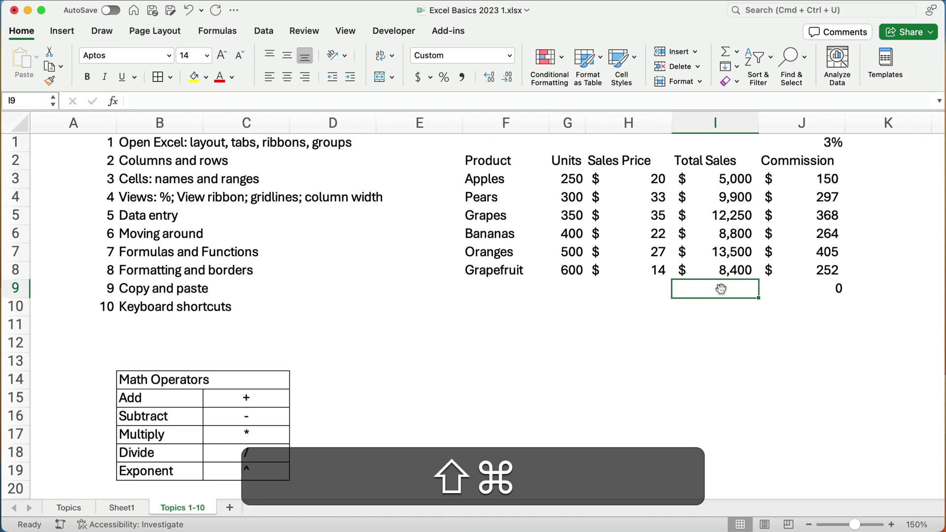
{"action": "key", "text": "super+shift+t"}
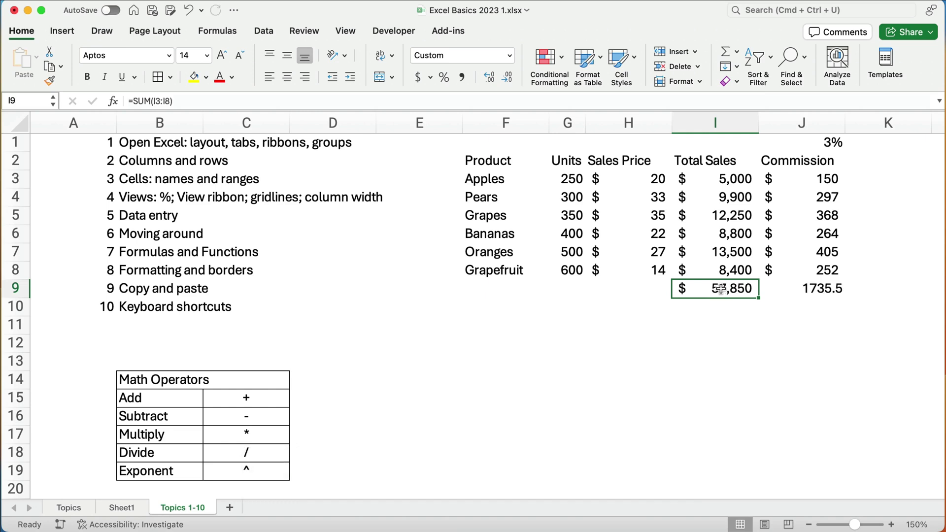
{"action": "left_click", "coordinate": [144, 101]}
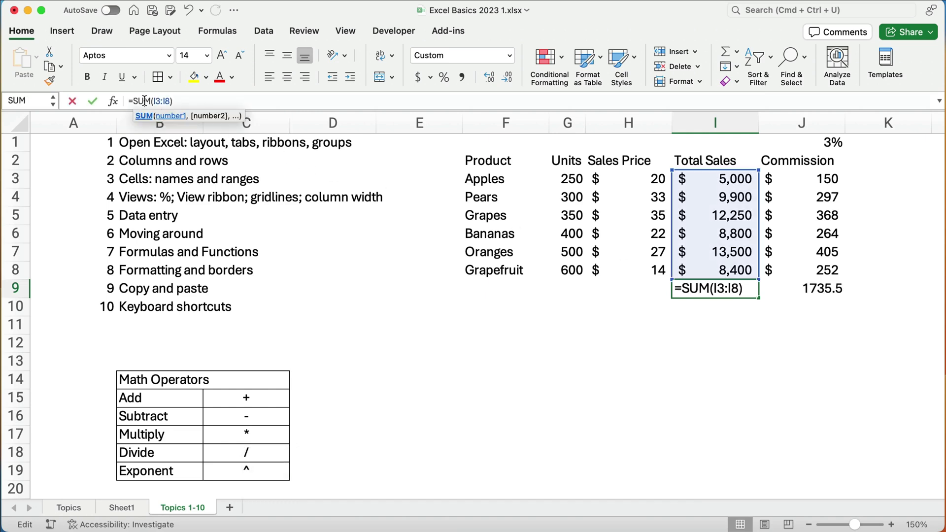
{"action": "left_click", "coordinate": [552, 345]}
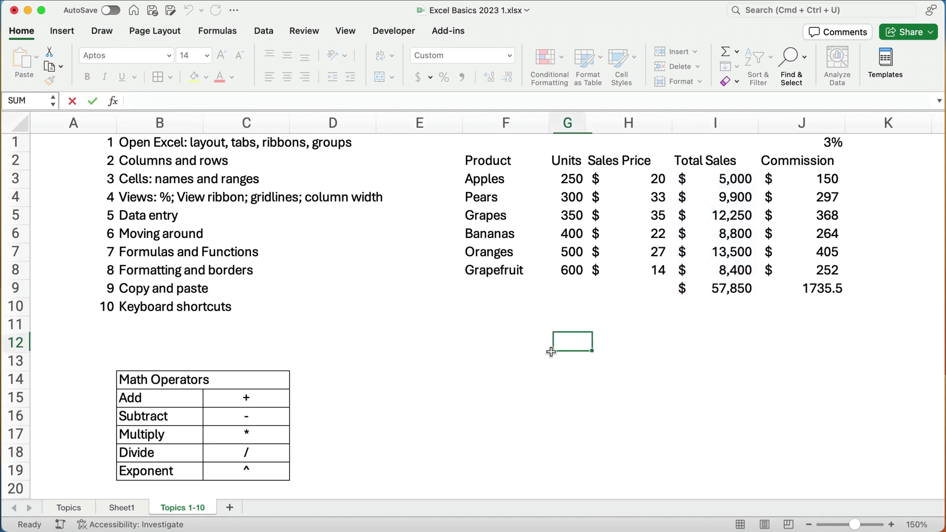
Replace the automatically filled formula in J9 with an AutoSum of the Commission column, =SUM(J3:J8)
{"action": "left_click", "coordinate": [810, 288]}
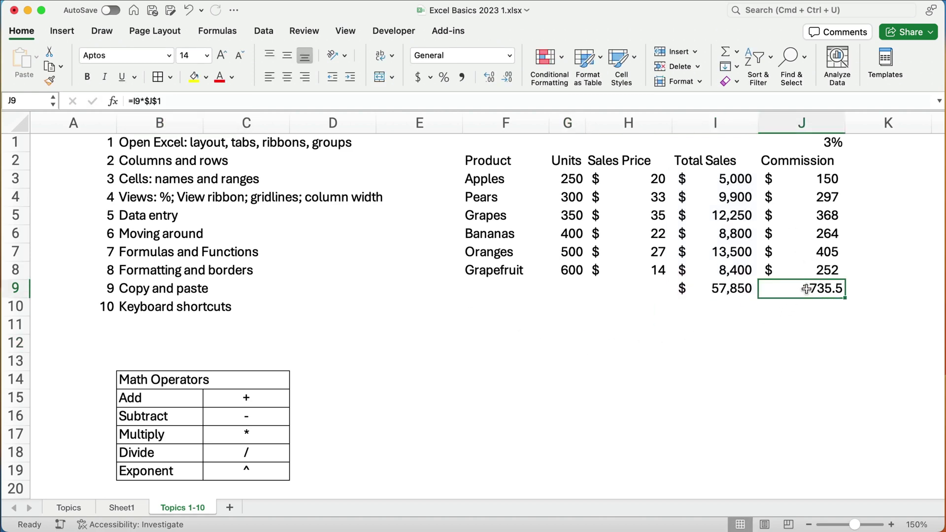
{"action": "key", "text": "Delete"}
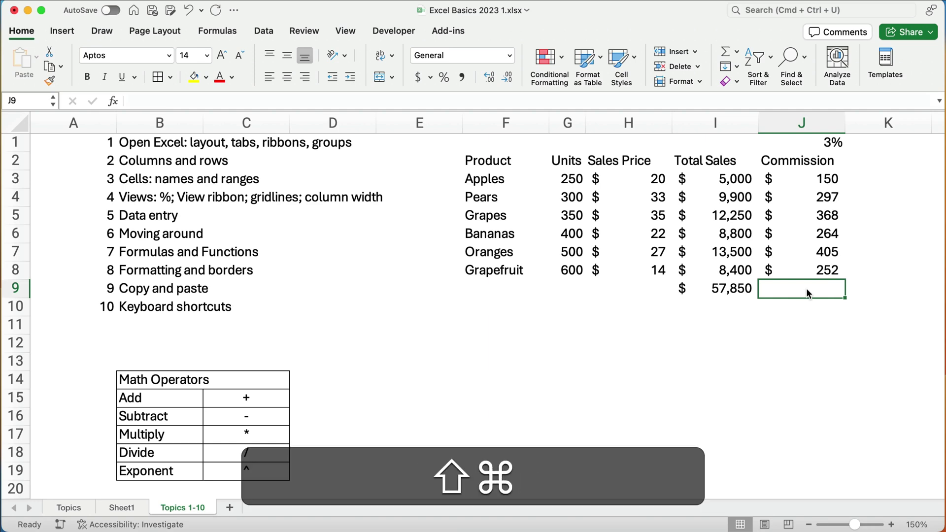
{"action": "key", "text": "super+shift+t"}
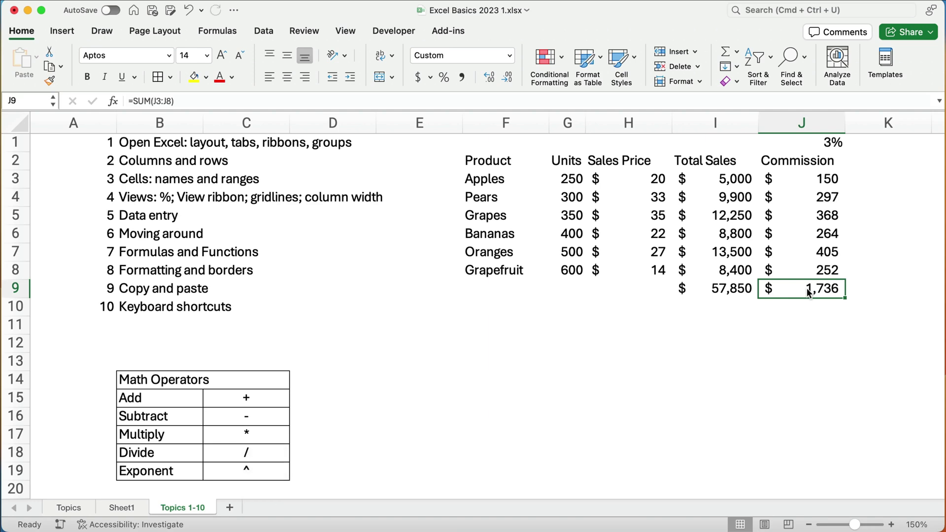
{"action": "left_click", "coordinate": [763, 330]}
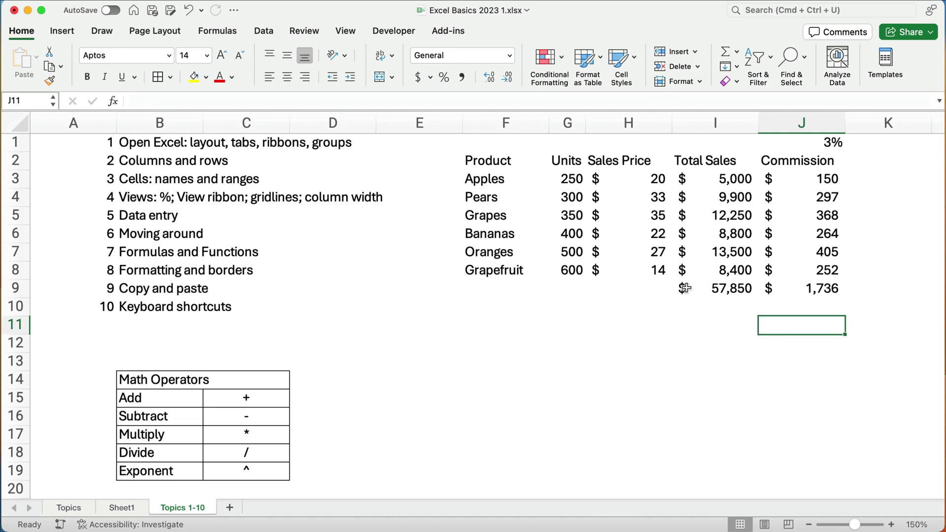
Apply a Top and Double Bottom Border to the totals in I9:J9
{"action": "left_click_drag", "start_coordinate": [688, 288], "coordinate": [787, 290]}
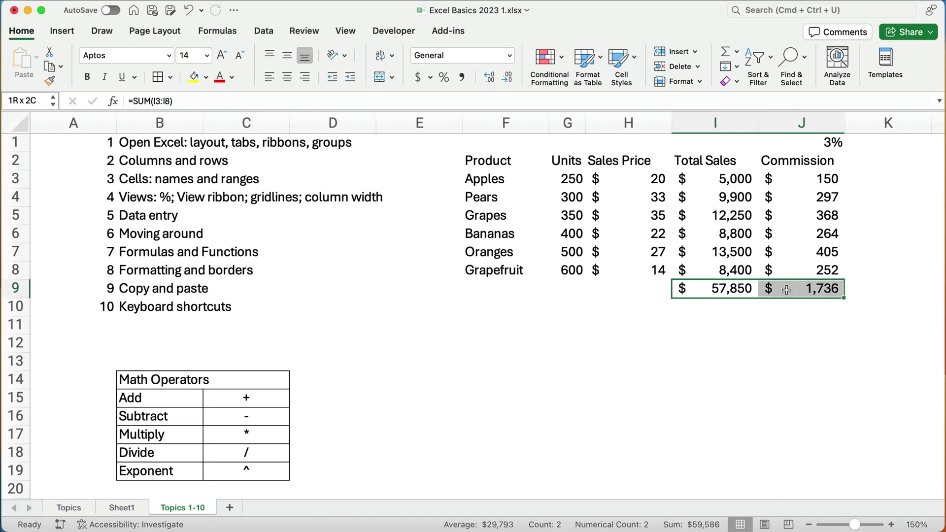
{"action": "left_click", "coordinate": [168, 78]}
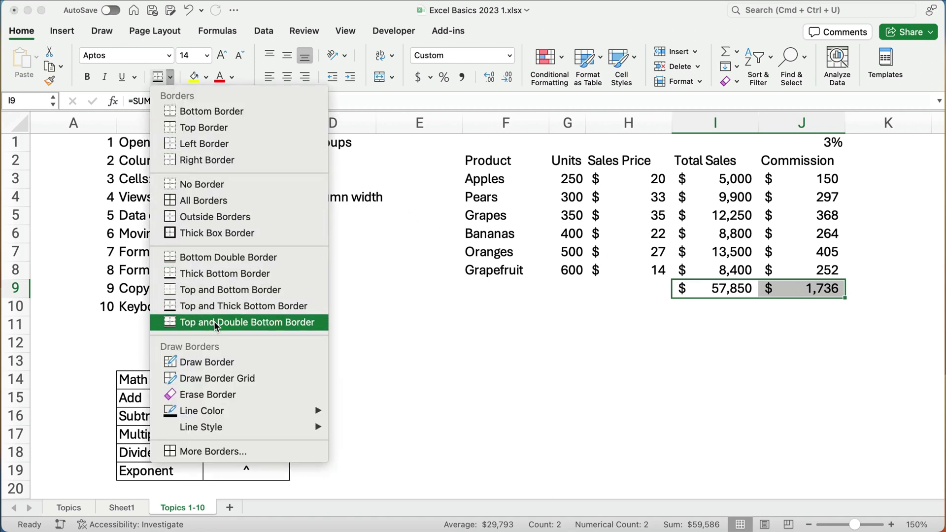
{"action": "left_click", "coordinate": [214, 321]}
{"action": "left_click", "coordinate": [451, 345]}
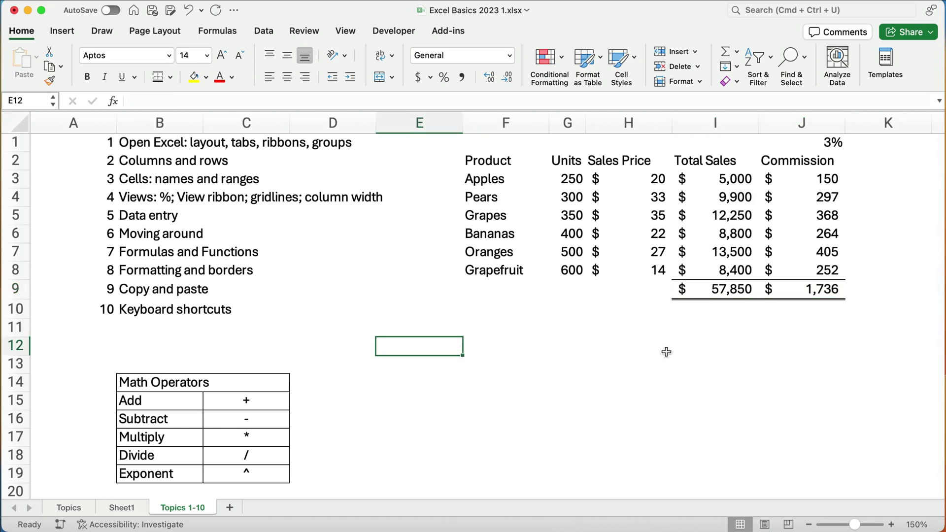